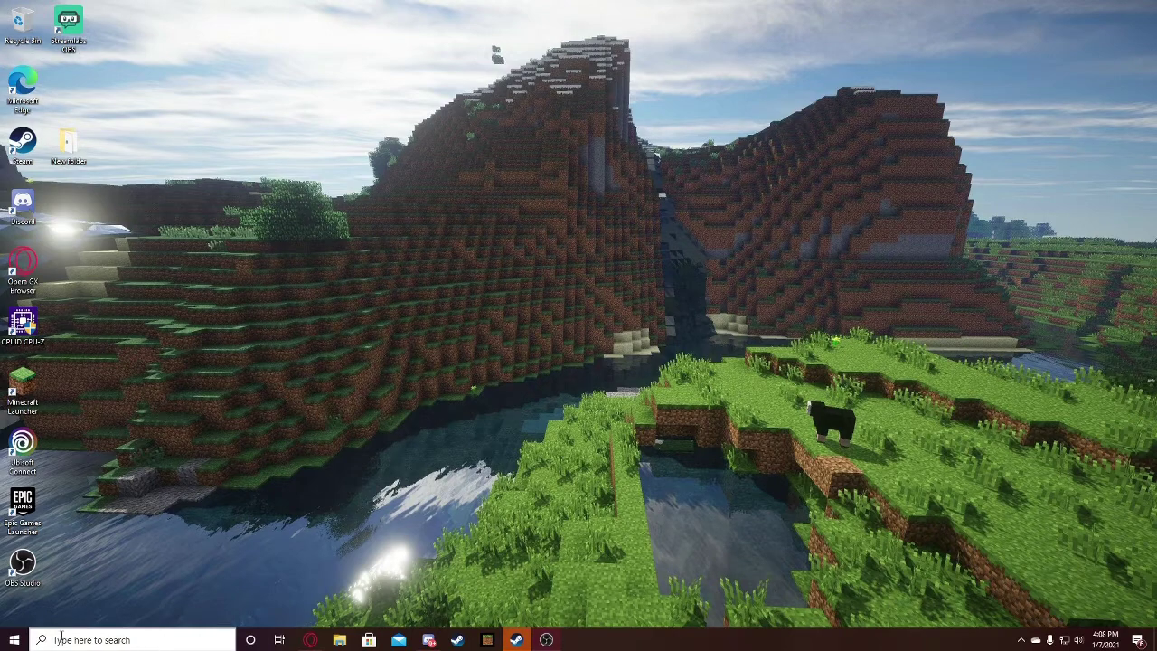
Search Windows for %appdata% and open the matching folder.
{"action": "left_click", "coordinate": [131, 640]}
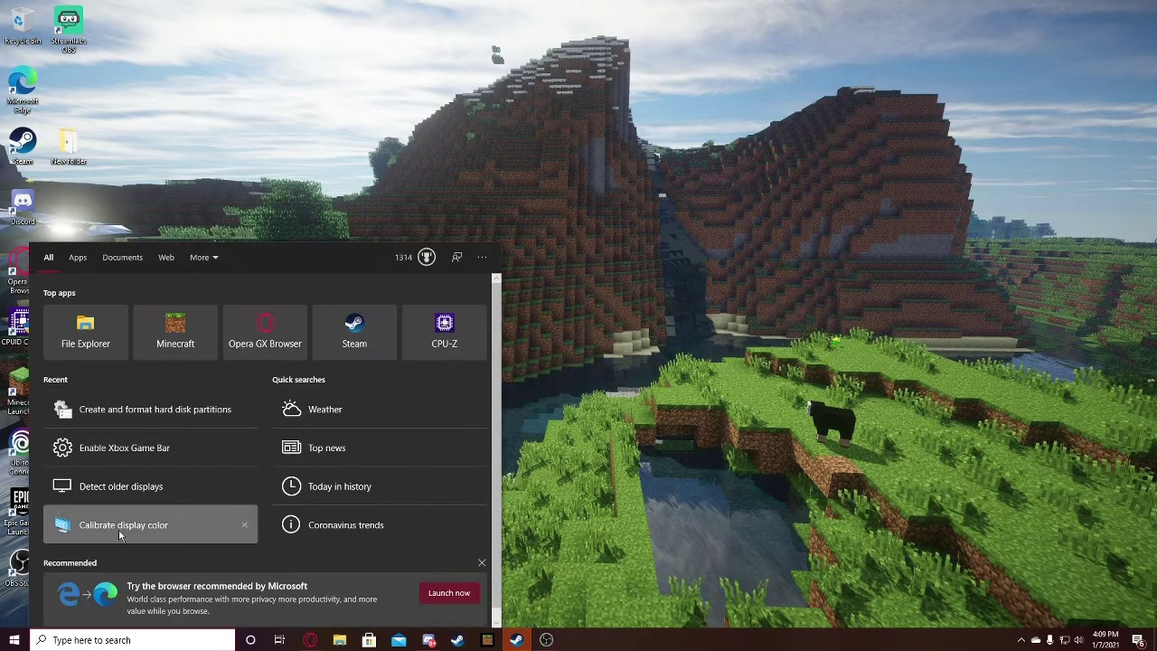
{"action": "type", "text": "%"}
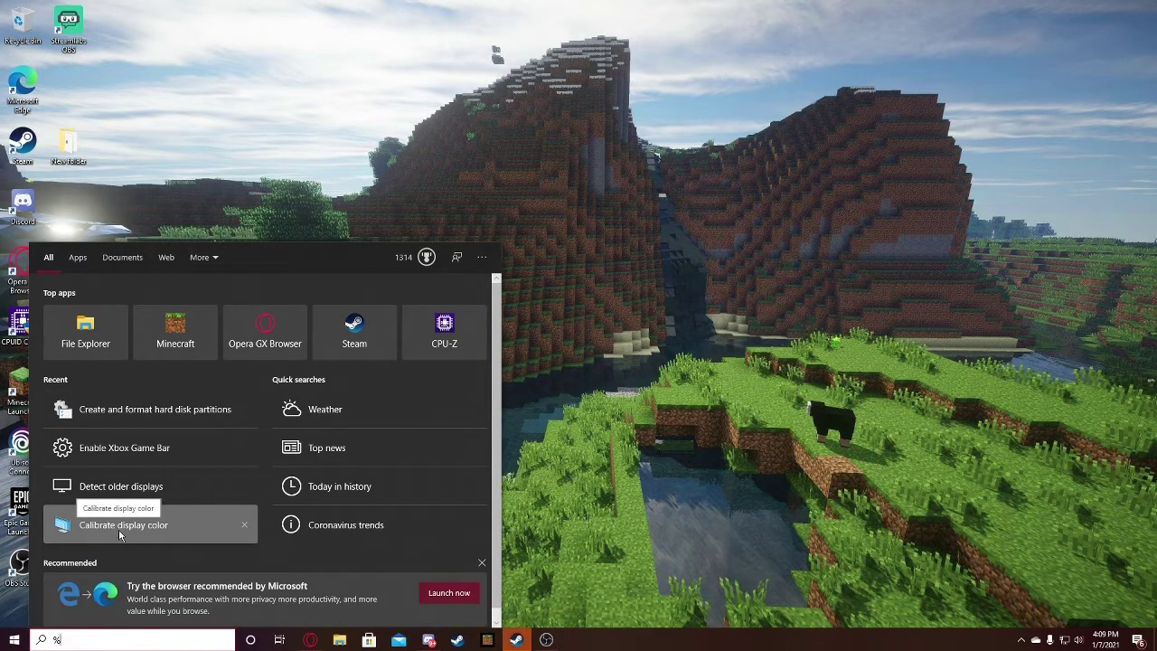
{"action": "type", "text": "appdata"}
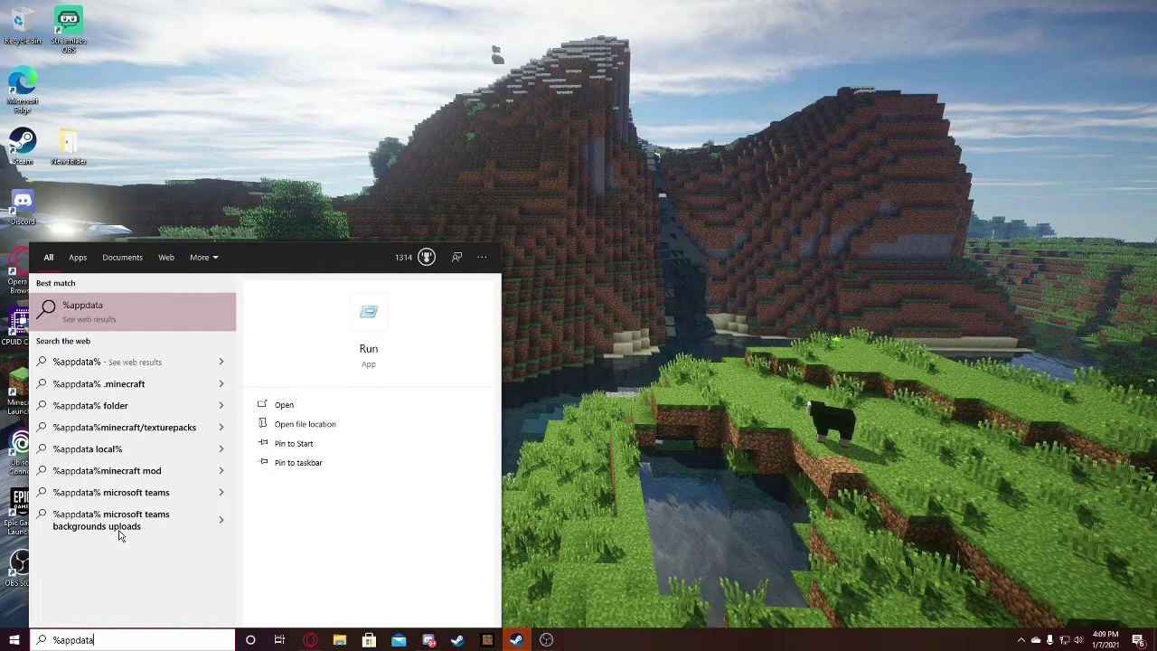
{"action": "type", "text": "%"}
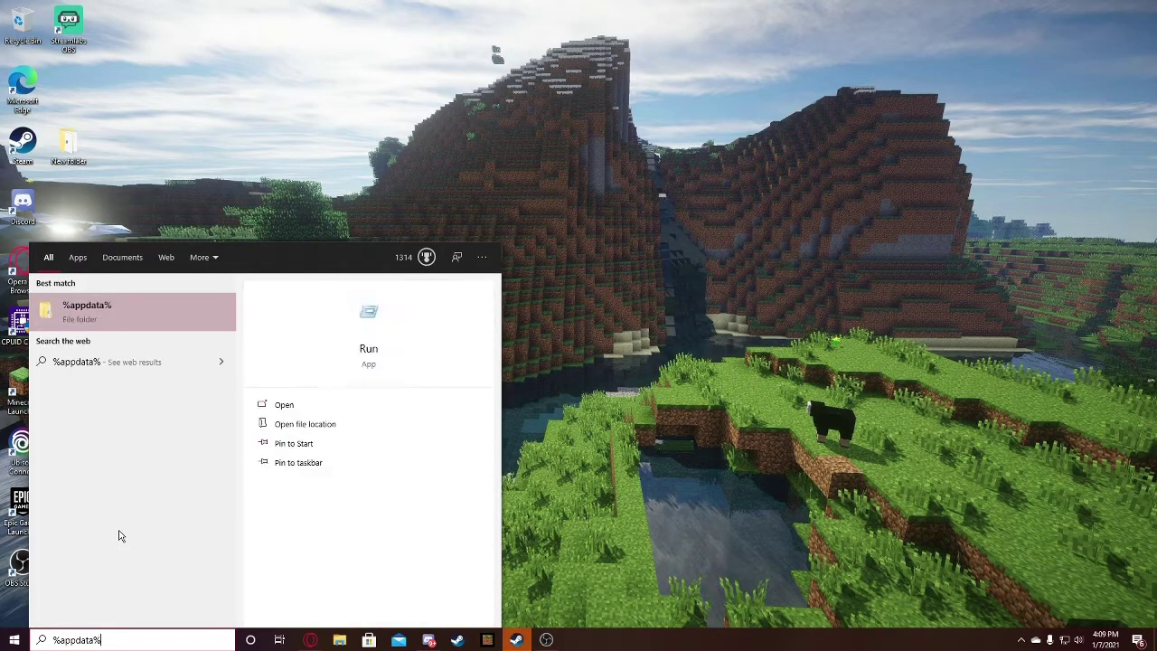
{"action": "left_click", "coordinate": [101, 314]}
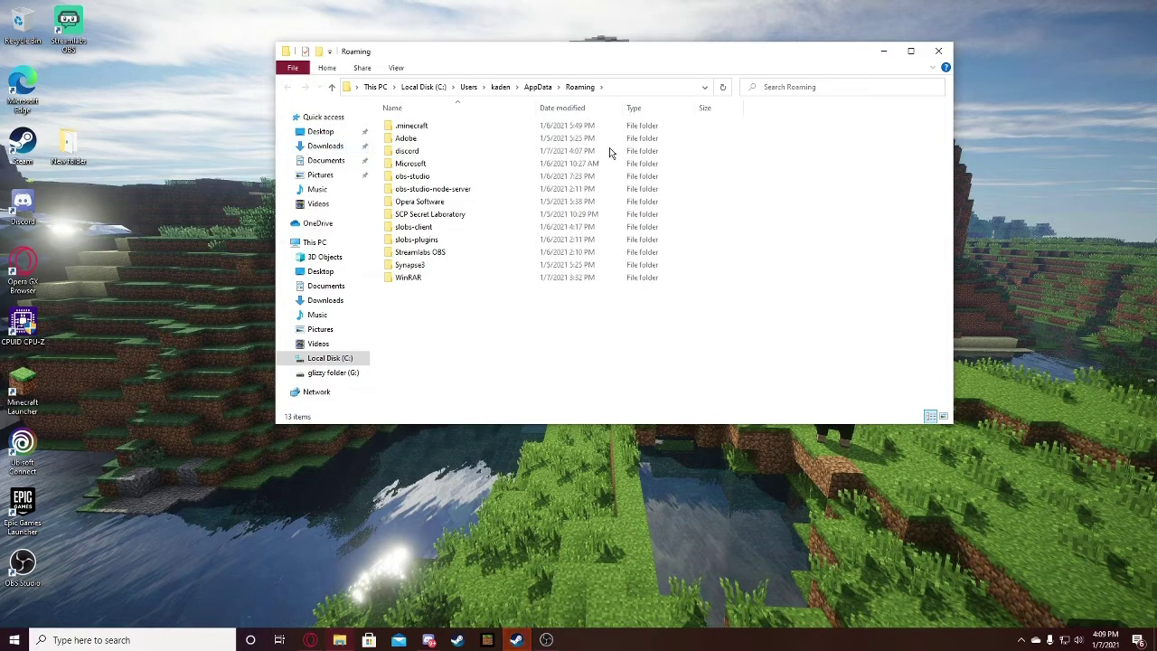
Go up to the AppData folder and open Packages inside Local.
{"action": "left_click", "coordinate": [541, 90]}
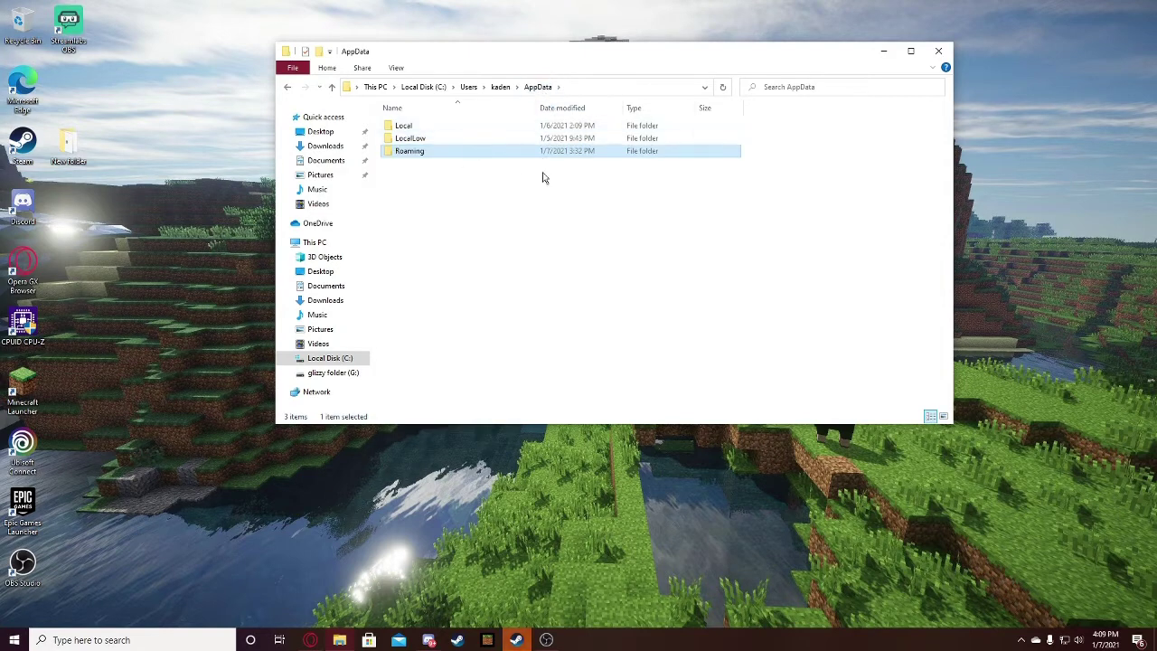
{"action": "double_click", "coordinate": [409, 127]}
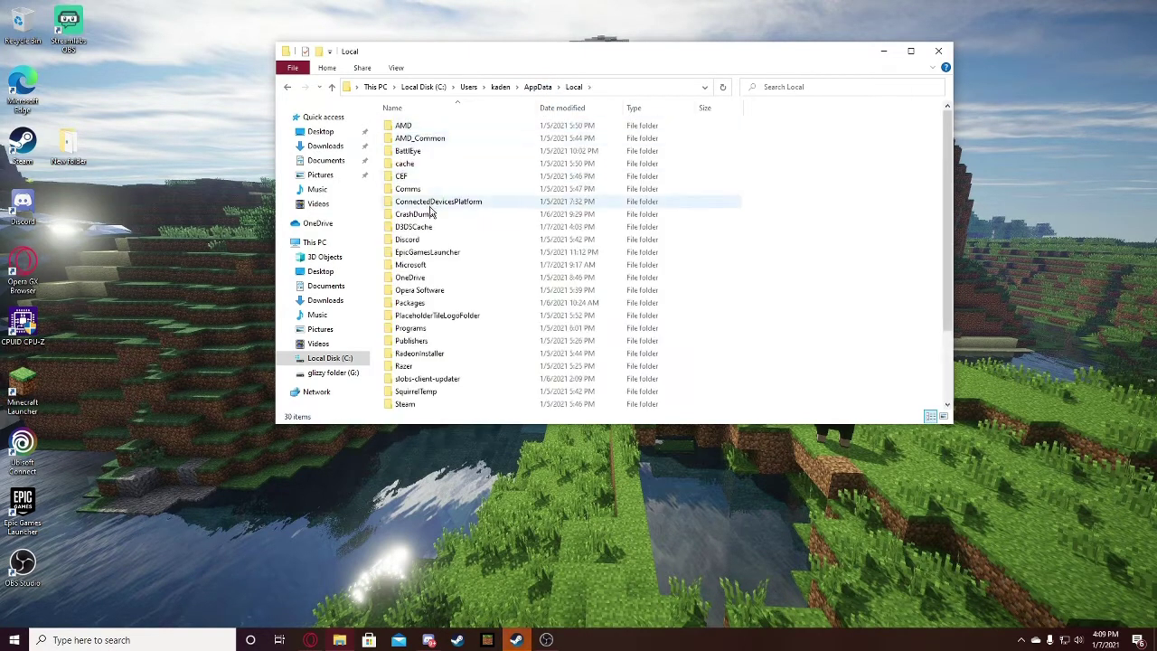
{"action": "scroll", "coordinate": [438, 257], "scroll_direction": "down", "scroll_amount": 1}
{"action": "scroll", "coordinate": [438, 258], "scroll_direction": "down", "scroll_amount": 2}
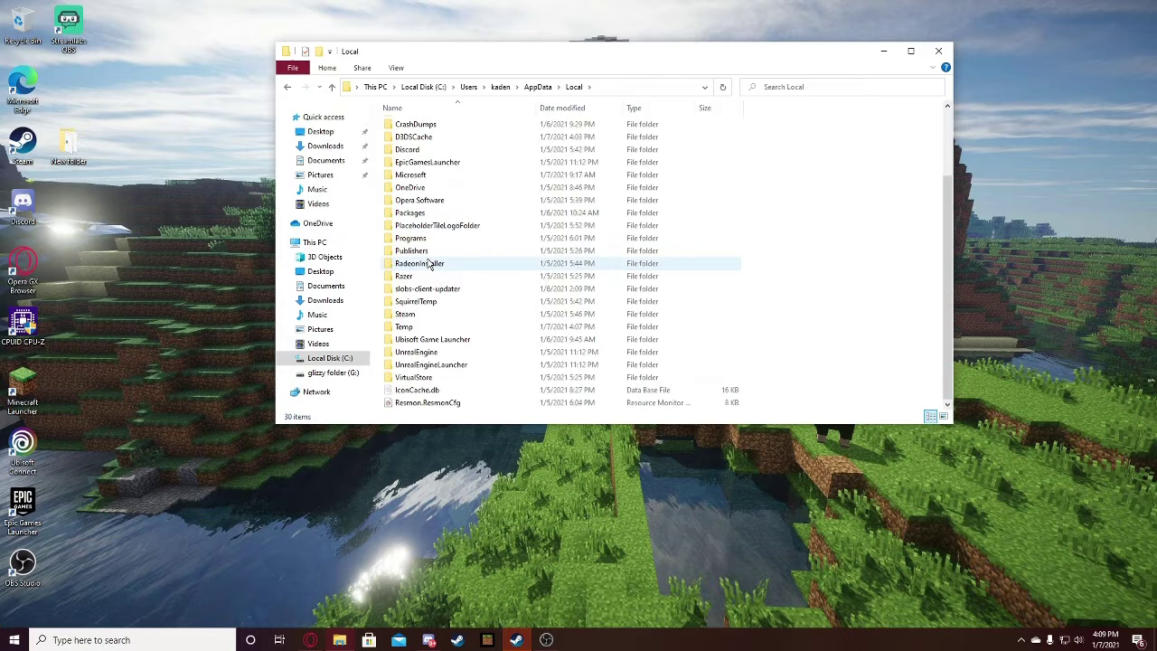
{"action": "double_click", "coordinate": [421, 213]}
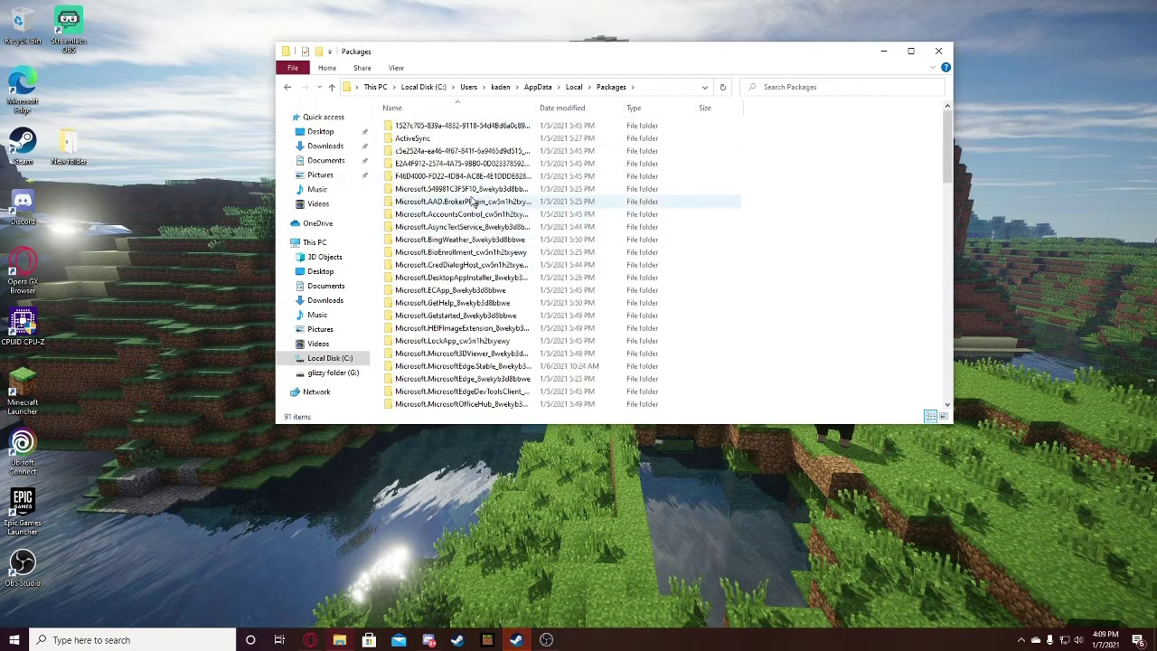
Open the minecraftpe folder under Microsoft.MinecraftUWP_8wekyb3d8bbwe, LocalState, games, com.mojang.
{"action": "scroll", "coordinate": [471, 202], "scroll_direction": "down", "scroll_amount": 3}
{"action": "scroll", "coordinate": [471, 203], "scroll_direction": "down", "scroll_amount": 1}
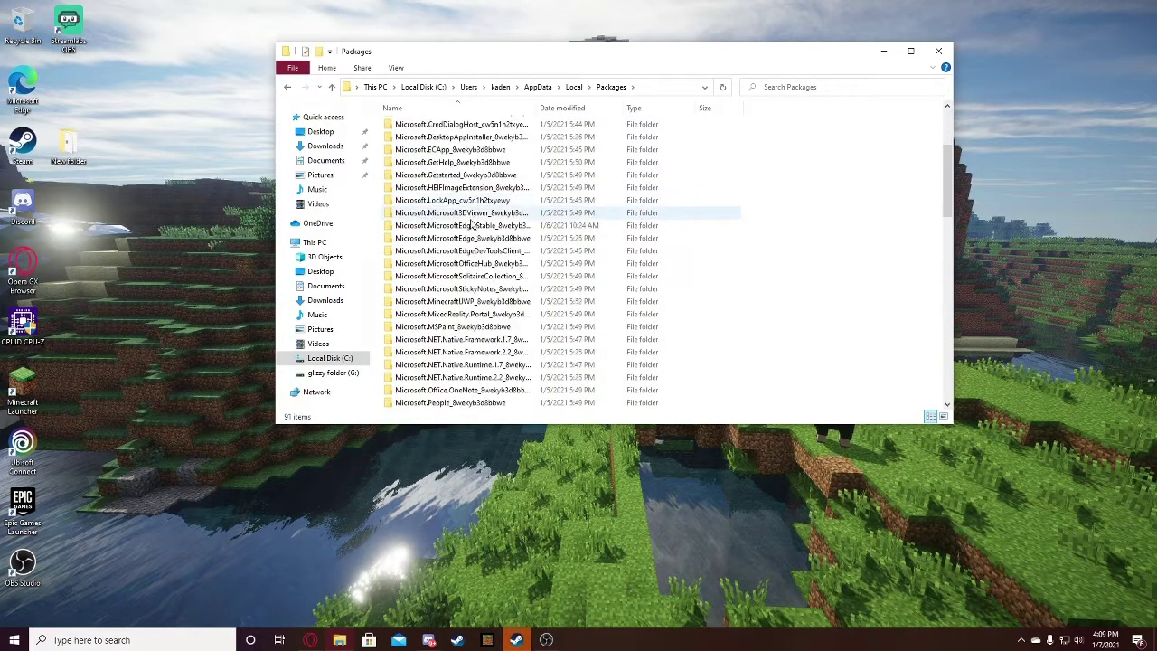
{"action": "double_click", "coordinate": [444, 302]}
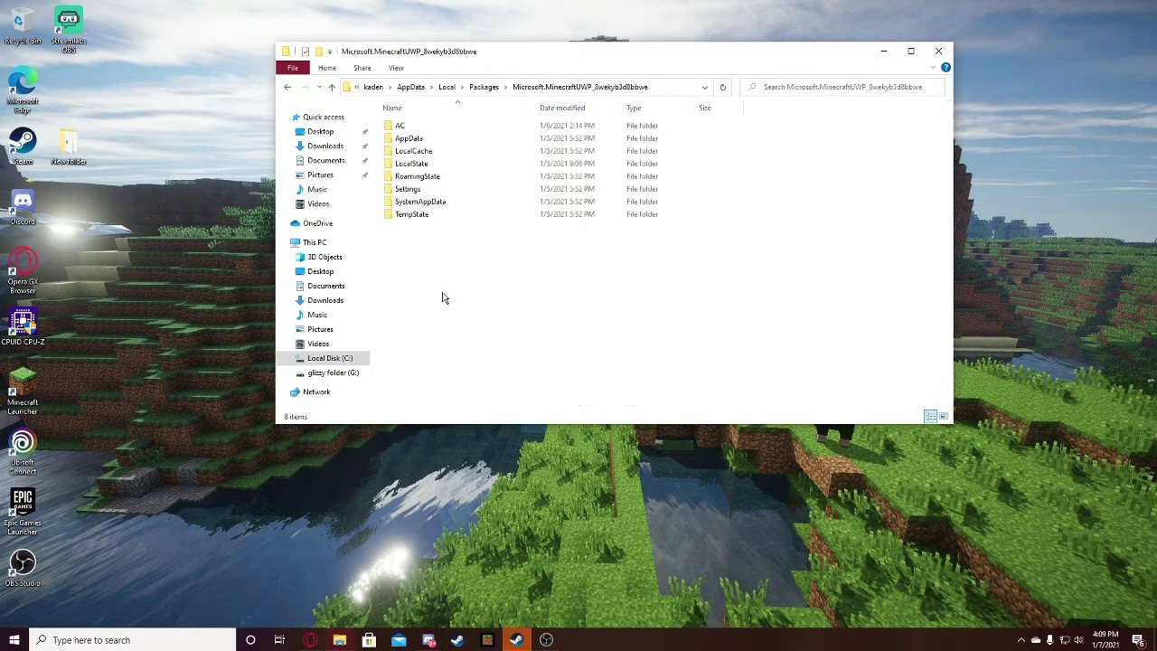
{"action": "double_click", "coordinate": [425, 165]}
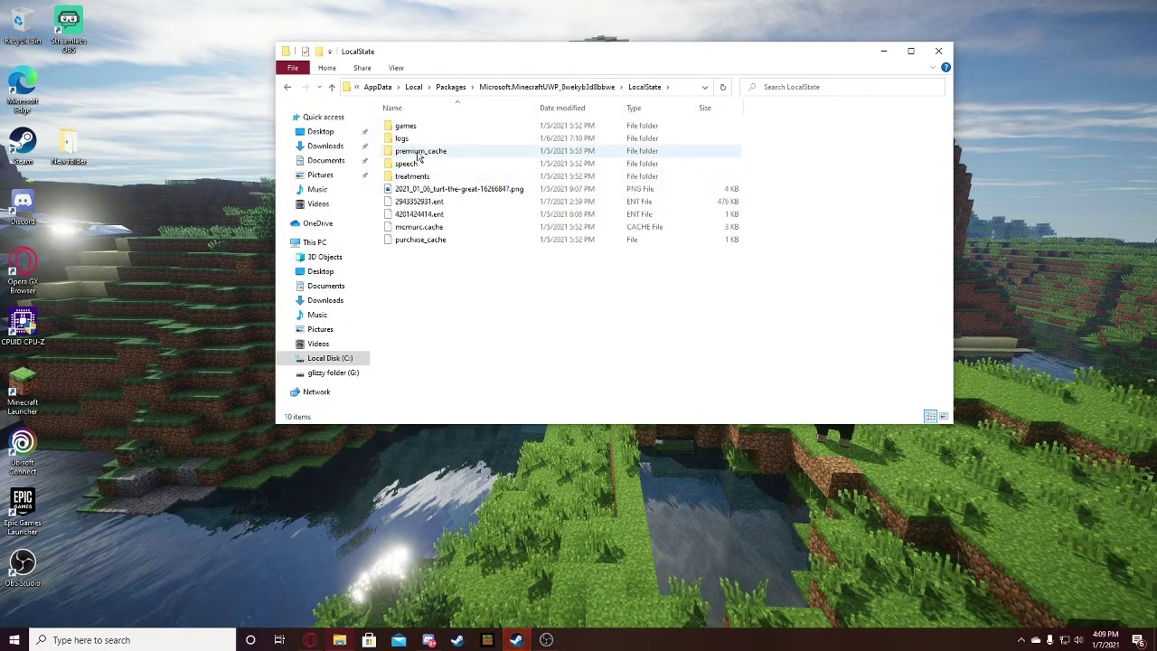
{"action": "double_click", "coordinate": [407, 126]}
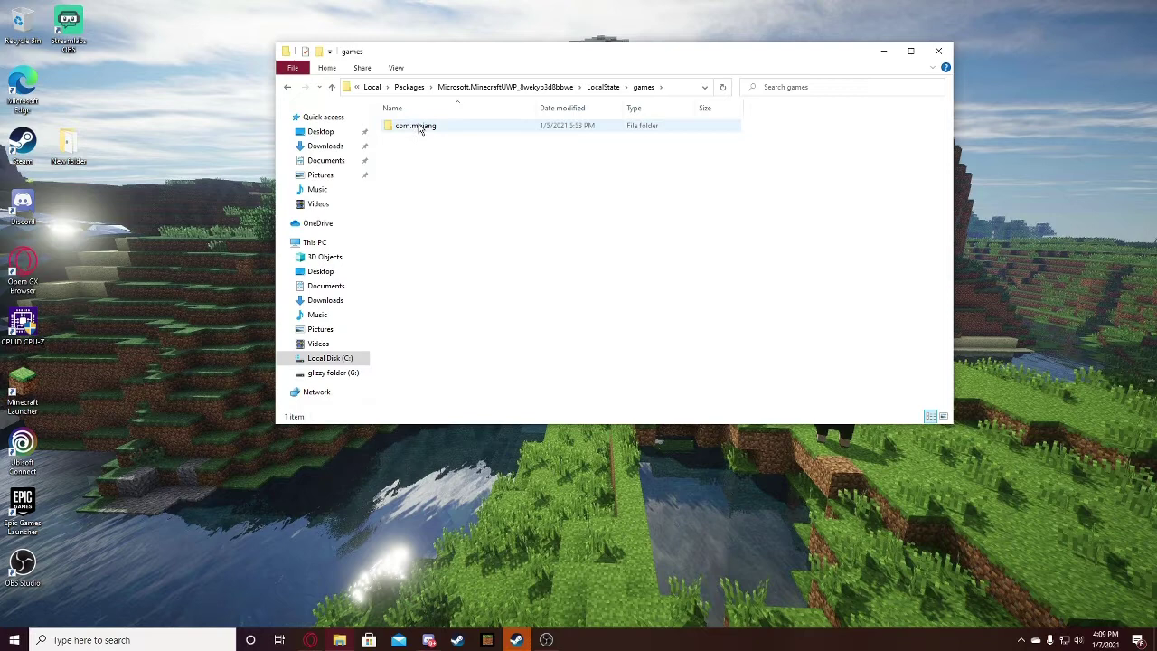
{"action": "double_click", "coordinate": [419, 127]}
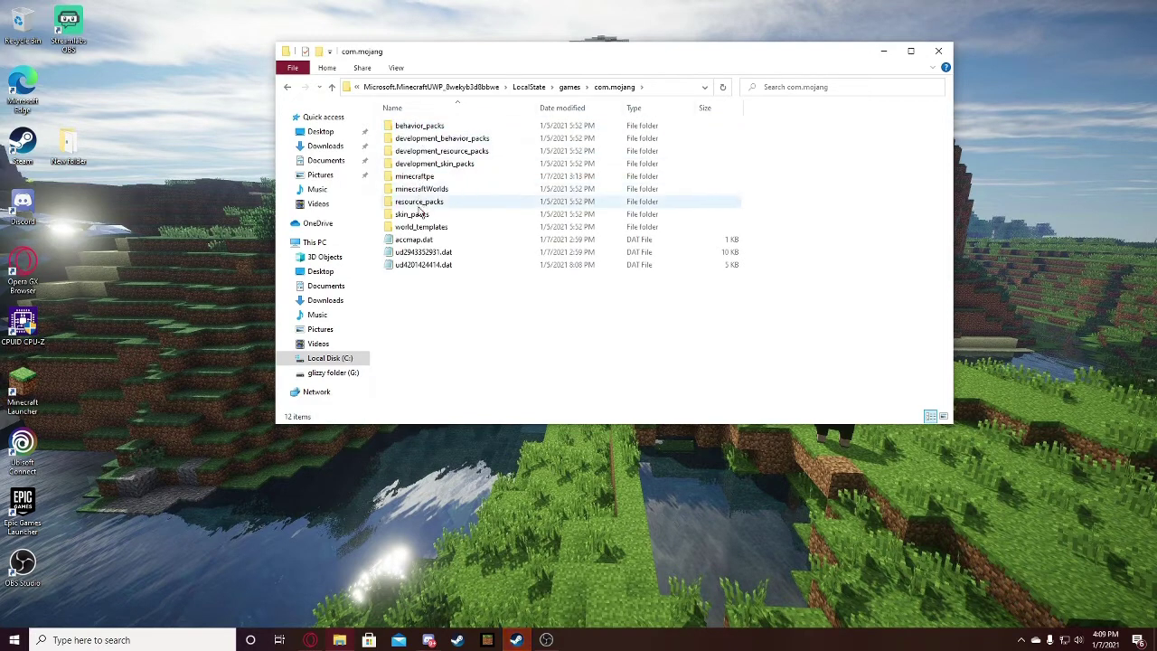
{"action": "double_click", "coordinate": [418, 177]}
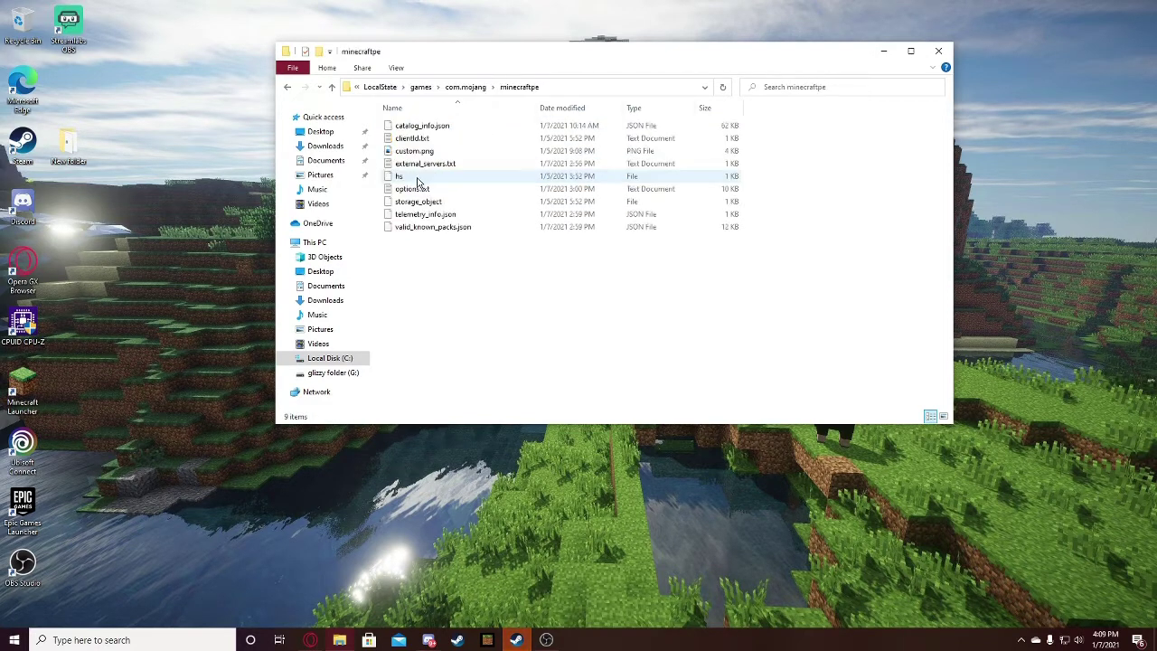
Open options.txt in Notepad and look through its graphics settings.
{"action": "left_click", "coordinate": [384, 190]}
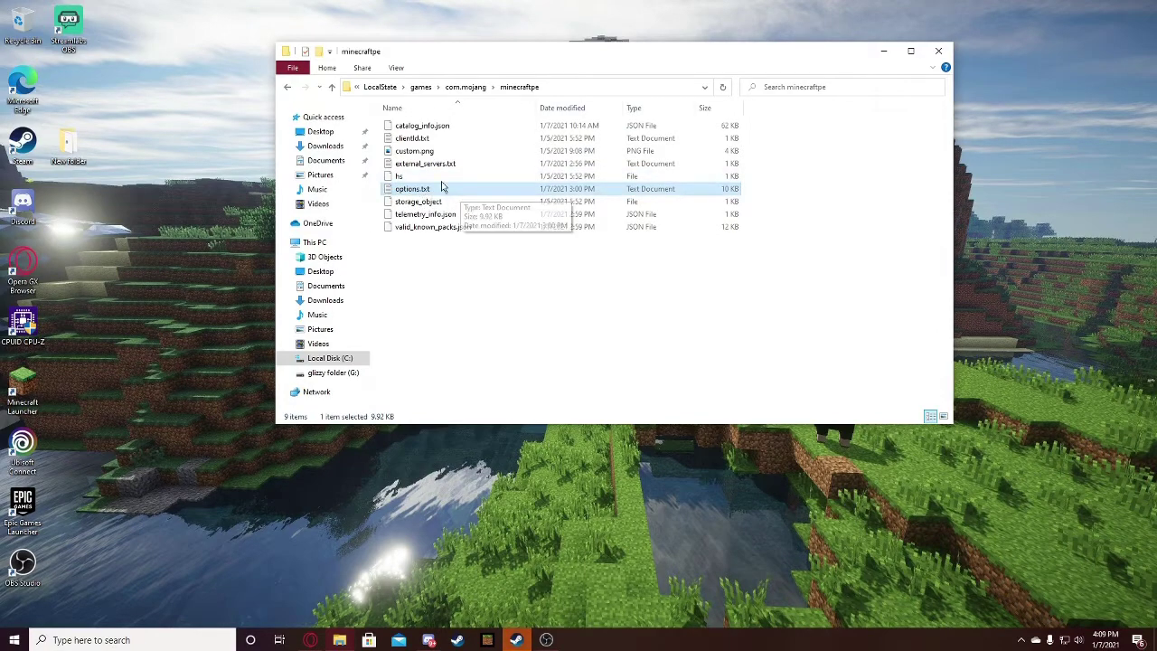
{"action": "double_click", "coordinate": [421, 190]}
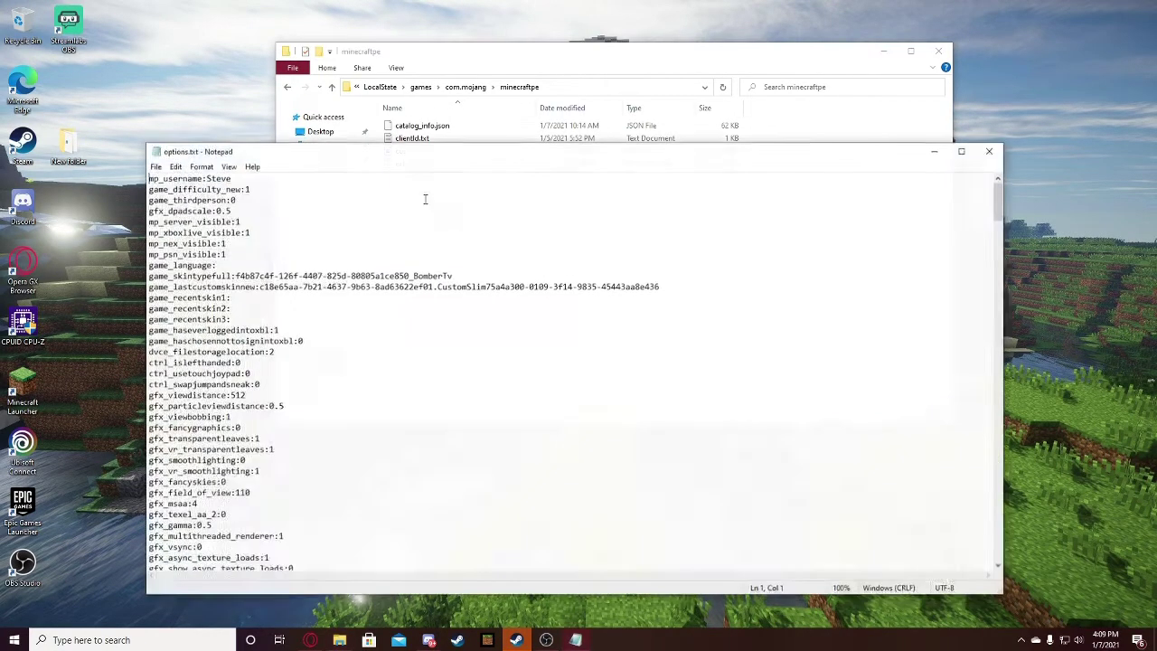
{"action": "scroll", "coordinate": [305, 208], "scroll_direction": "down", "scroll_amount": 6}
{"action": "scroll", "coordinate": [308, 208], "scroll_direction": "up", "scroll_amount": 6}
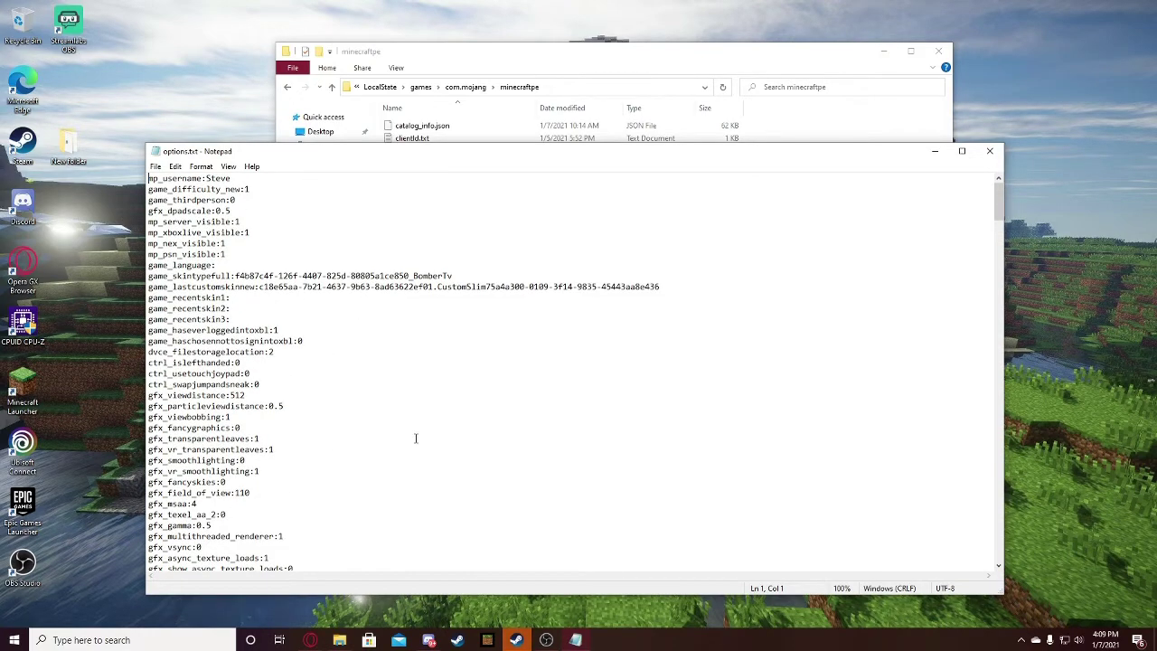
{"action": "scroll", "coordinate": [398, 416], "scroll_direction": "down", "scroll_amount": 20}
{"action": "scroll", "coordinate": [394, 398], "scroll_direction": "up", "scroll_amount": 8}
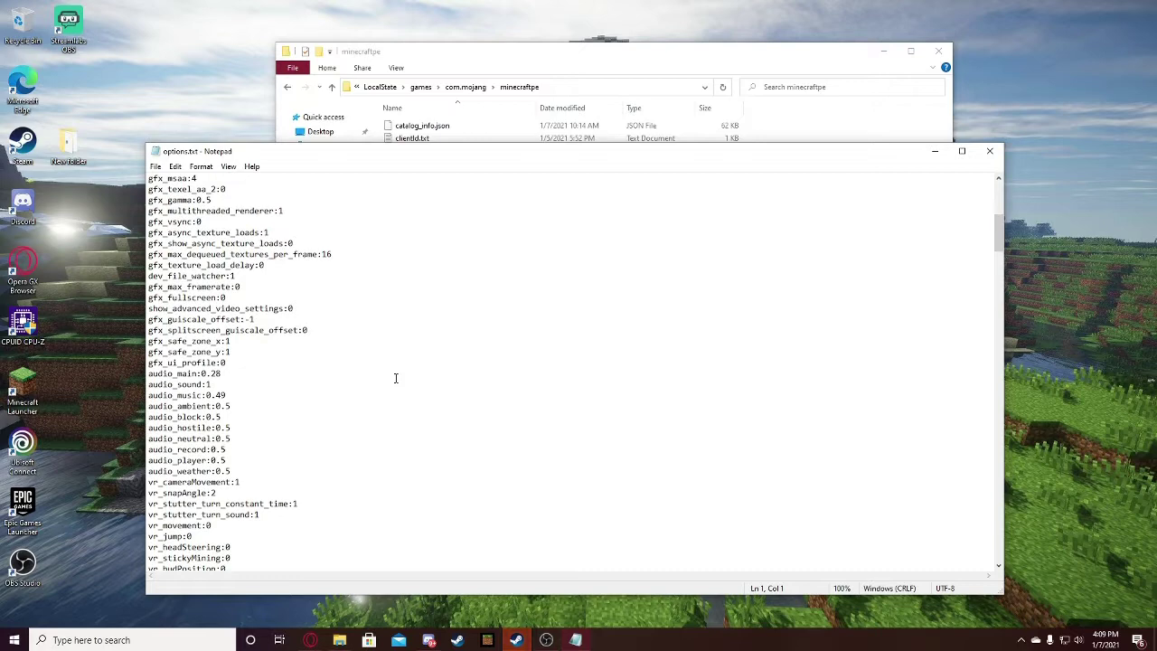
{"action": "scroll", "coordinate": [395, 378], "scroll_direction": "up", "scroll_amount": 10}
{"action": "scroll", "coordinate": [392, 359], "scroll_direction": "down", "scroll_amount": 5}
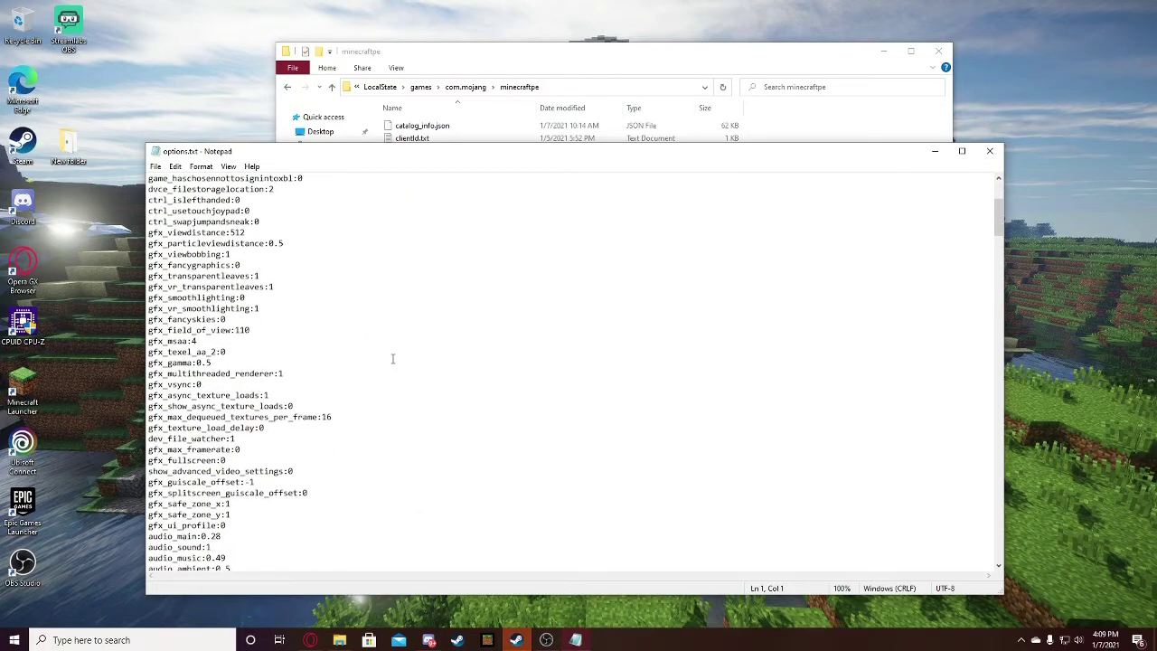
{"action": "scroll", "coordinate": [392, 359], "scroll_direction": "up", "scroll_amount": 5}
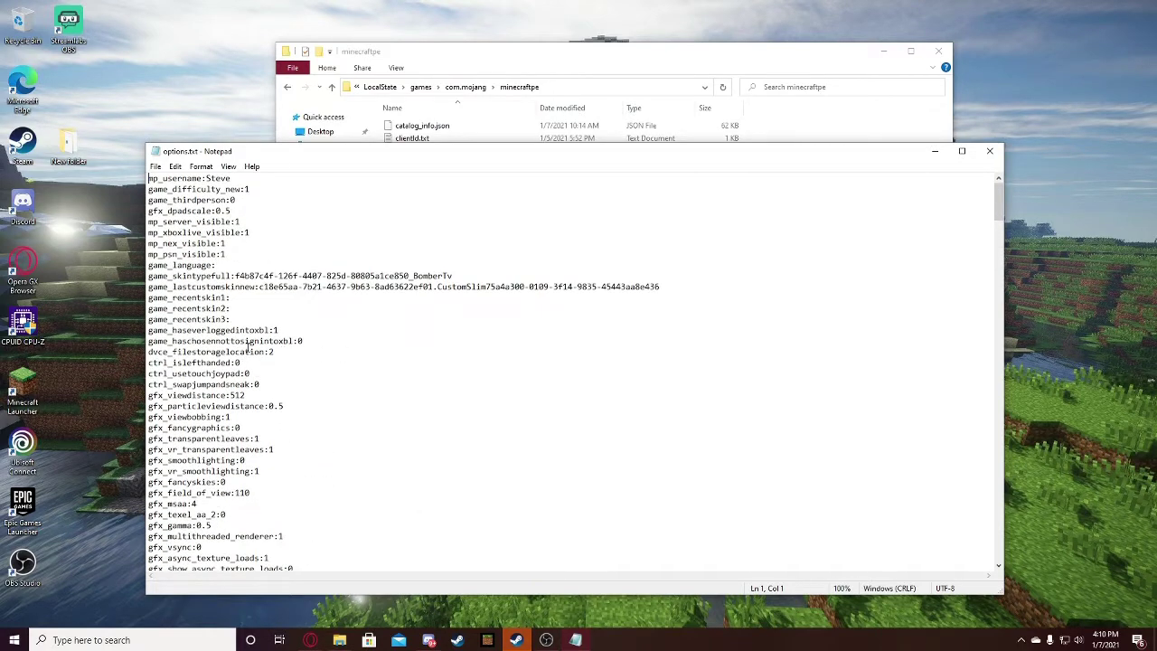
Set the gfx_vsync value to 1 in options.txt.
{"action": "left_click", "coordinate": [157, 209]}
{"action": "scroll", "coordinate": [158, 461], "scroll_direction": "down", "scroll_amount": 1}
{"action": "left_click_drag", "start_coordinate": [154, 516], "coordinate": [218, 516]}
{"action": "left_click", "coordinate": [218, 516]}
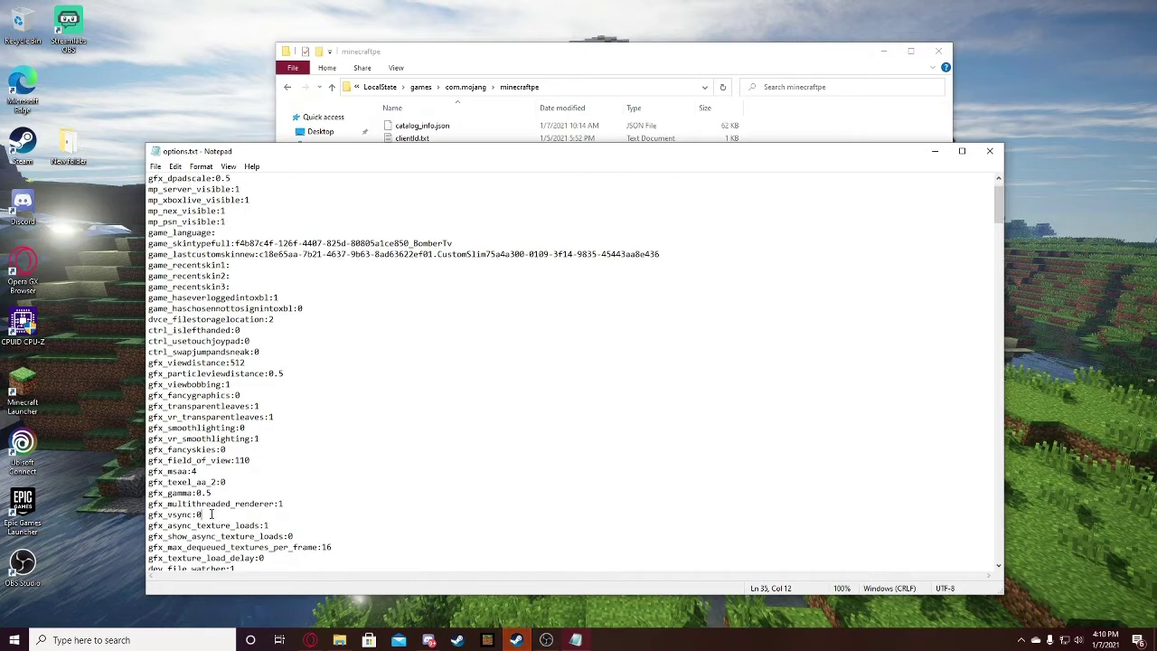
{"action": "key", "text": "BackSpace"}
{"action": "type", "text": "1"}
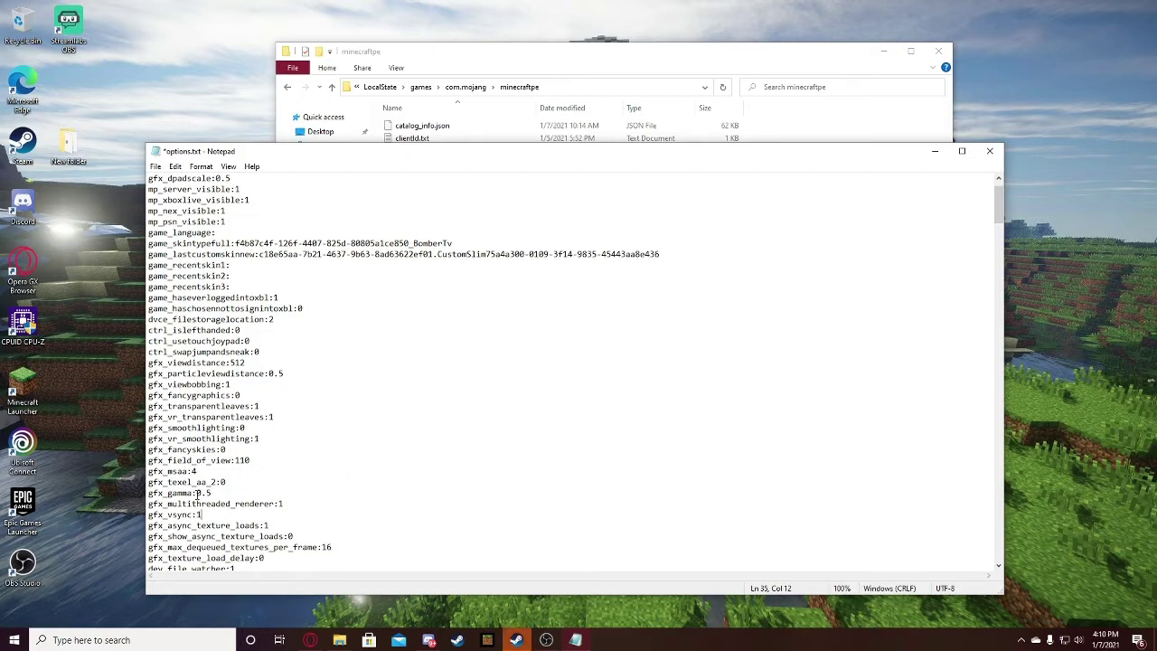
Set the gfx_vsync value to 0 in options.txt.
{"action": "left_click_drag", "start_coordinate": [205, 516], "coordinate": [149, 514]}
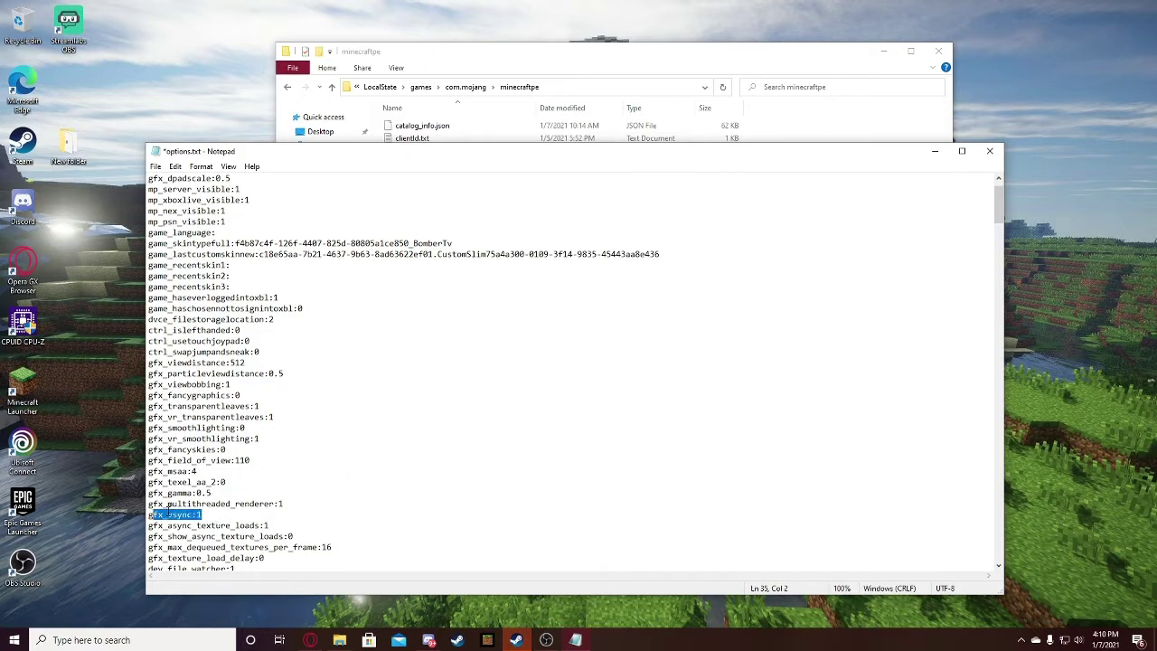
{"action": "left_click", "coordinate": [210, 514]}
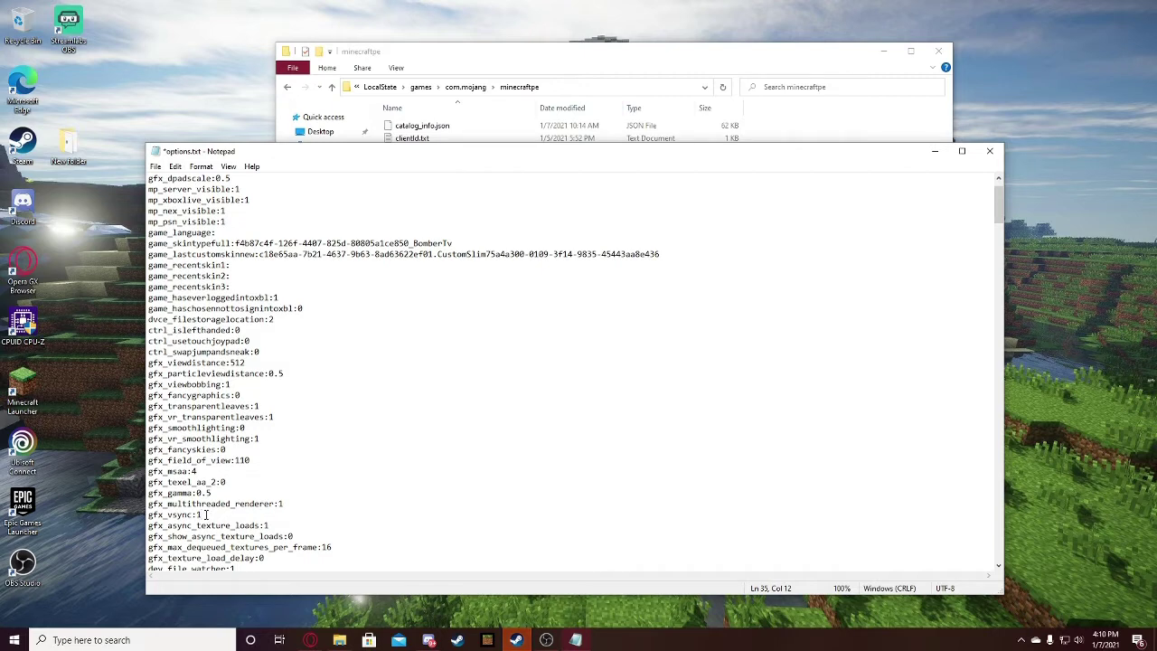
{"action": "key", "text": "BackSpace"}
{"action": "type", "text": "0"}
Save options.txt and close both Notepad and the minecraftpe folder window.
{"action": "left_click", "coordinate": [155, 166]}
{"action": "left_click", "coordinate": [168, 219]}
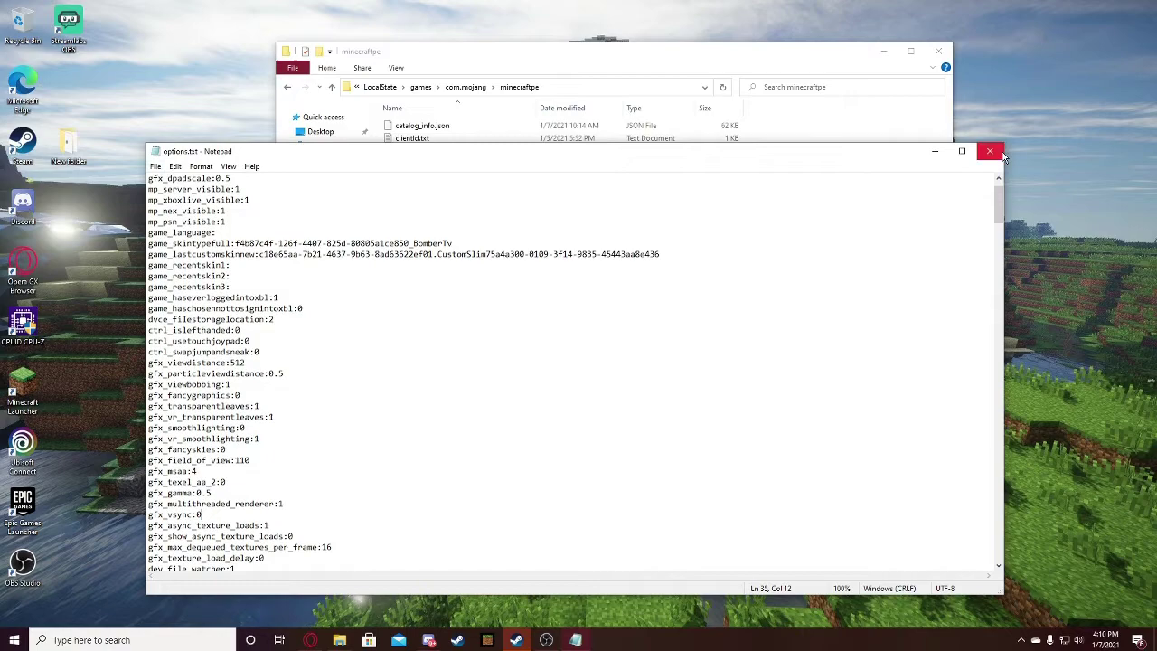
{"action": "left_click", "coordinate": [1002, 158]}
{"action": "left_click", "coordinate": [938, 56]}
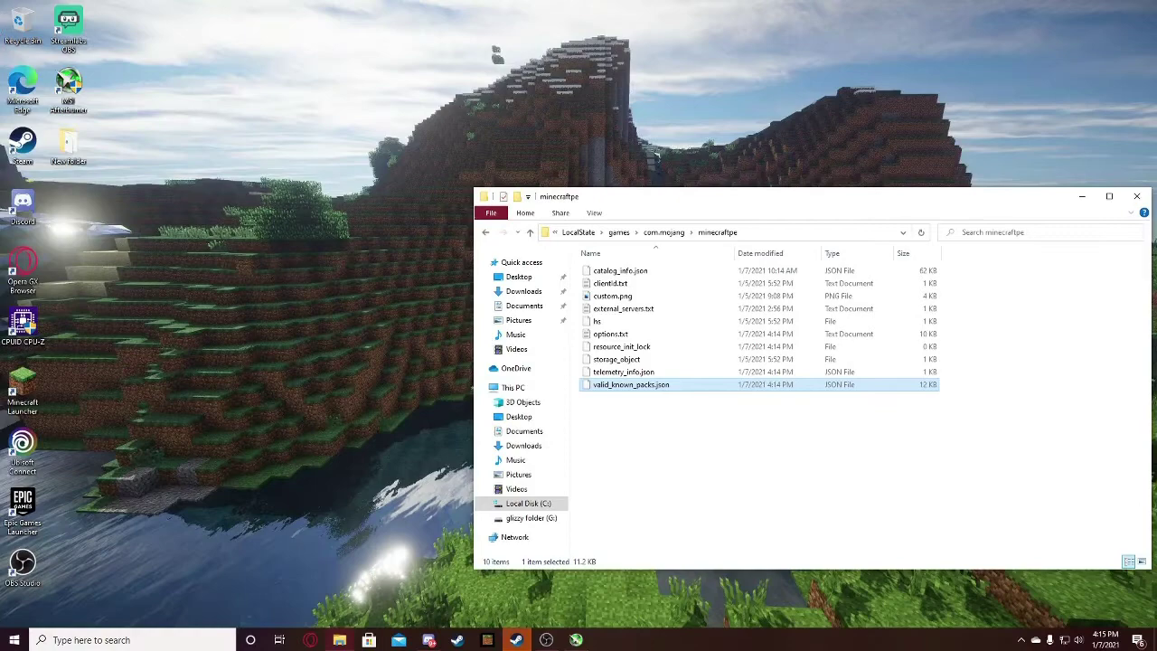
View the MSI Afterburner monitoring window and the hidden system tray icons, then put the window away.
{"action": "left_click_drag", "start_coordinate": [0, 465], "coordinate": [412, 155]}
{"action": "left_click", "coordinate": [1022, 639]}
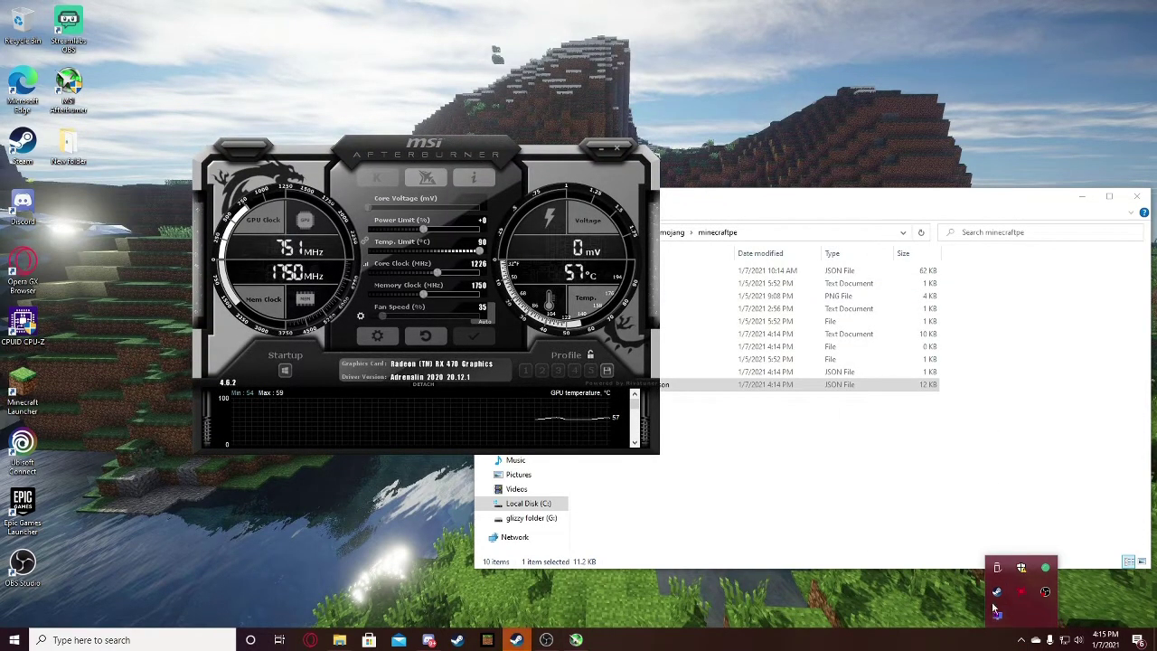
{"action": "left_click_drag", "start_coordinate": [420, 127], "coordinate": [521, 109]}
{"action": "left_click_drag", "start_coordinate": [383, 151], "coordinate": [0, 560]}
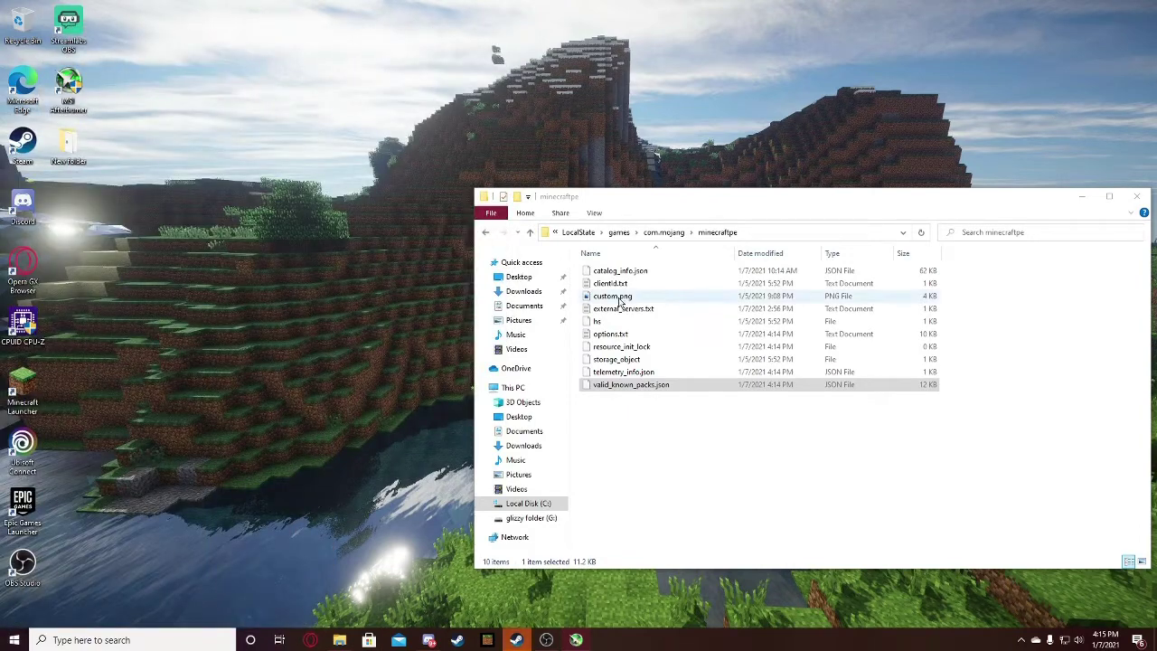
Reopen options.txt from the minecraftpe folder and highlight the gfx_vsync line to check its value.
{"action": "double_click", "coordinate": [604, 339]}
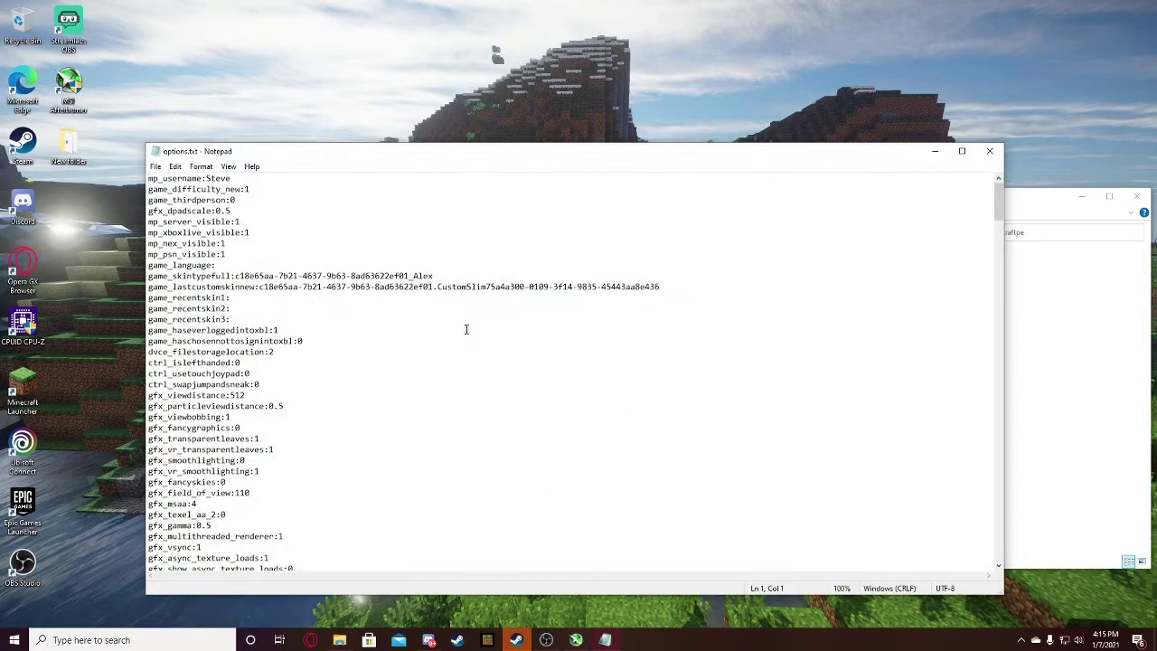
{"action": "scroll", "coordinate": [318, 381], "scroll_direction": "down", "scroll_amount": 3}
{"action": "scroll", "coordinate": [318, 381], "scroll_direction": "down", "scroll_amount": 2}
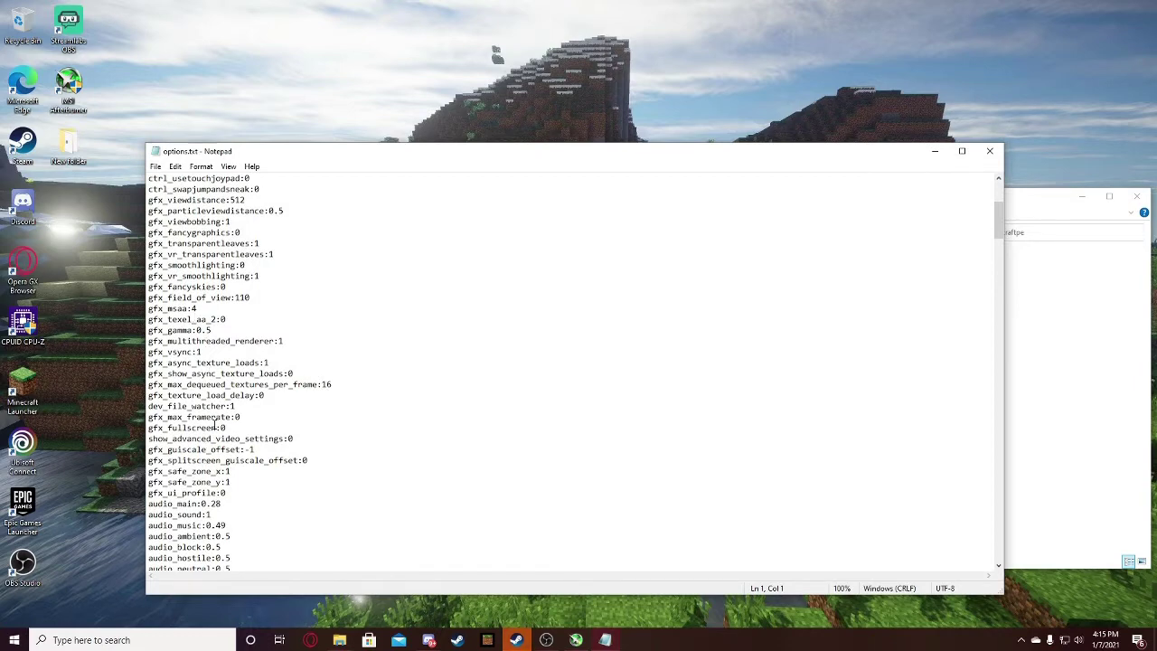
{"action": "double_click", "coordinate": [211, 352]}
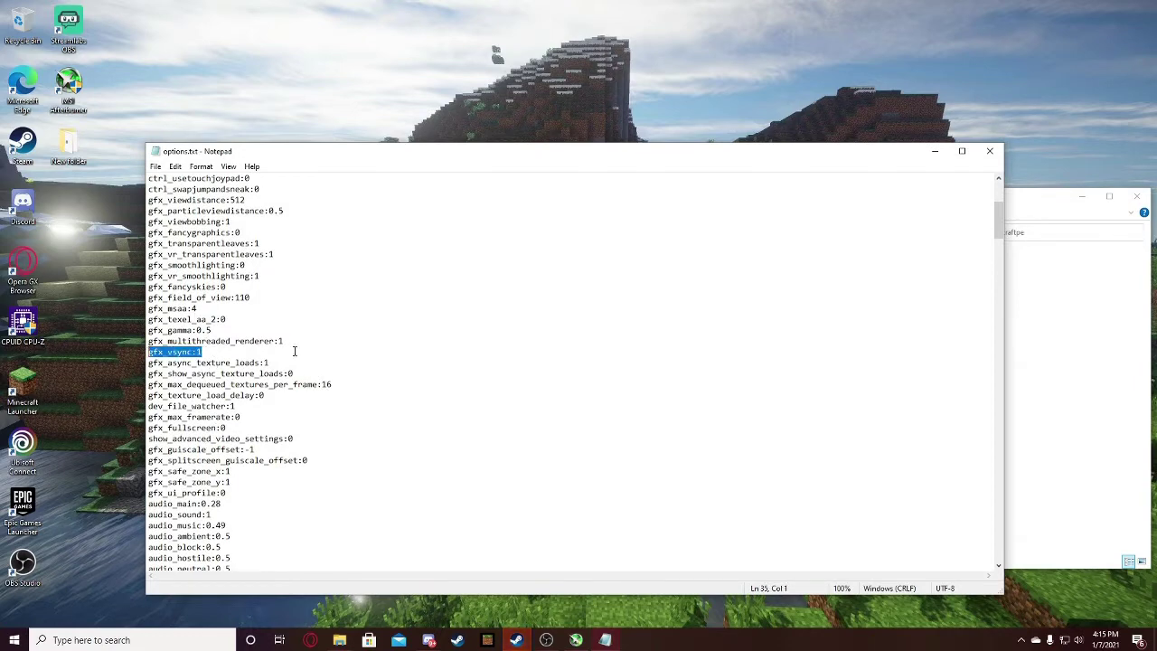
{"action": "left_click", "coordinate": [207, 352]}
{"action": "triple_click", "coordinate": [206, 352]}
Launch Minecraft and create a new Survival world named My World with Normal difficulty.
{"action": "left_click", "coordinate": [487, 640]}
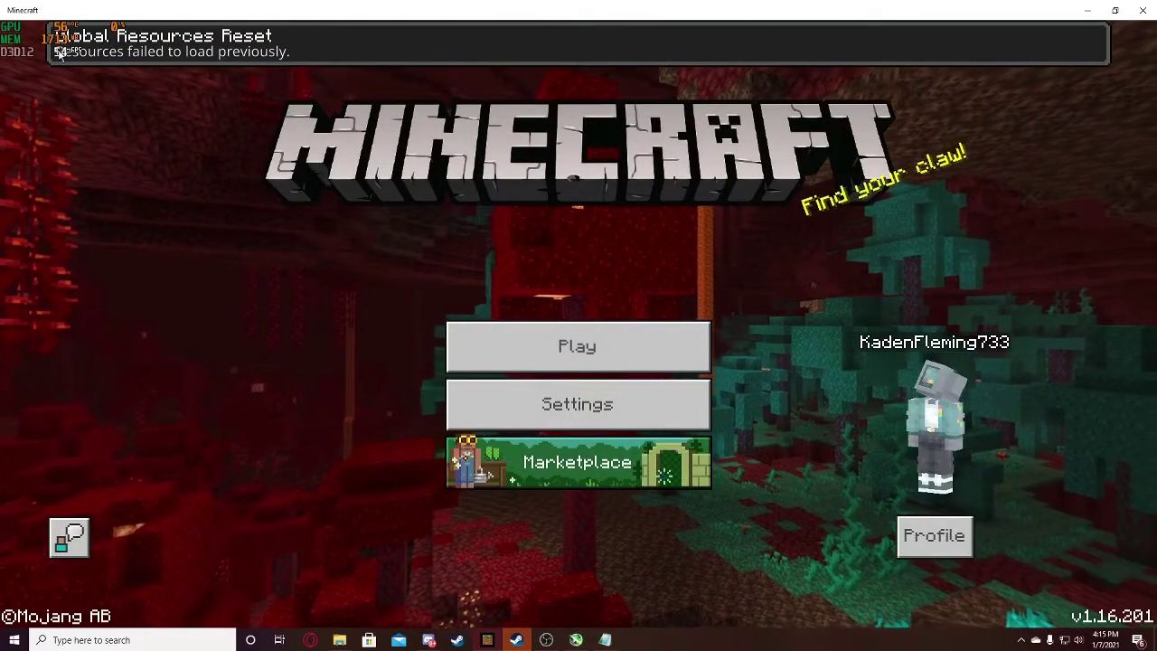
{"action": "left_click", "coordinate": [584, 339]}
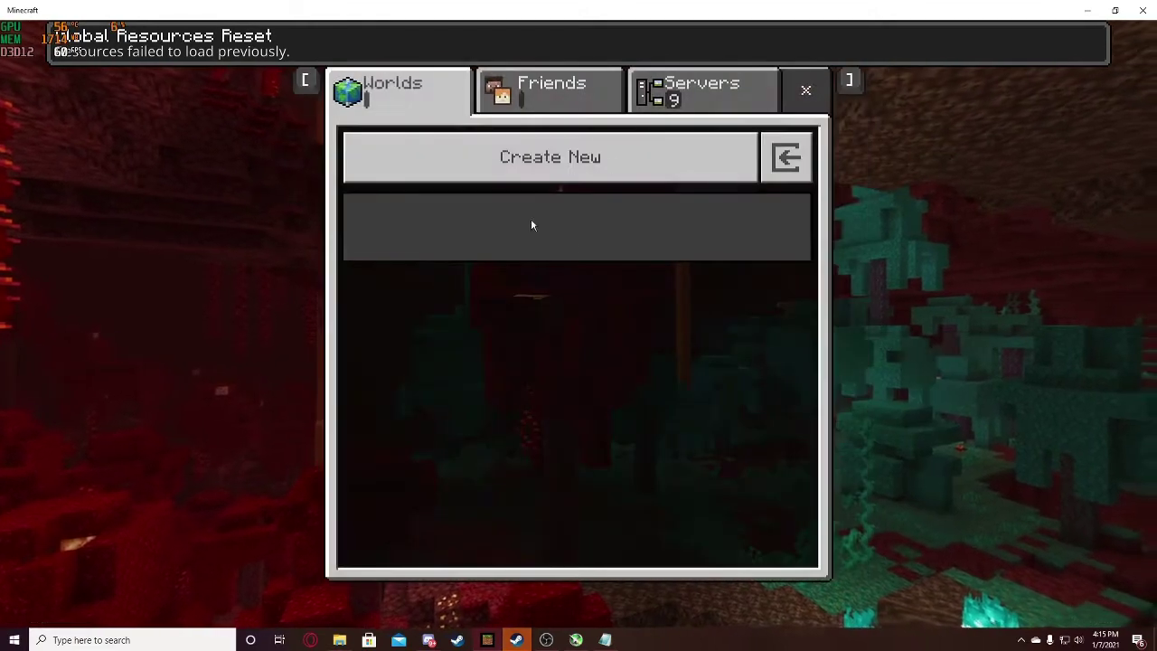
{"action": "left_click", "coordinate": [533, 149]}
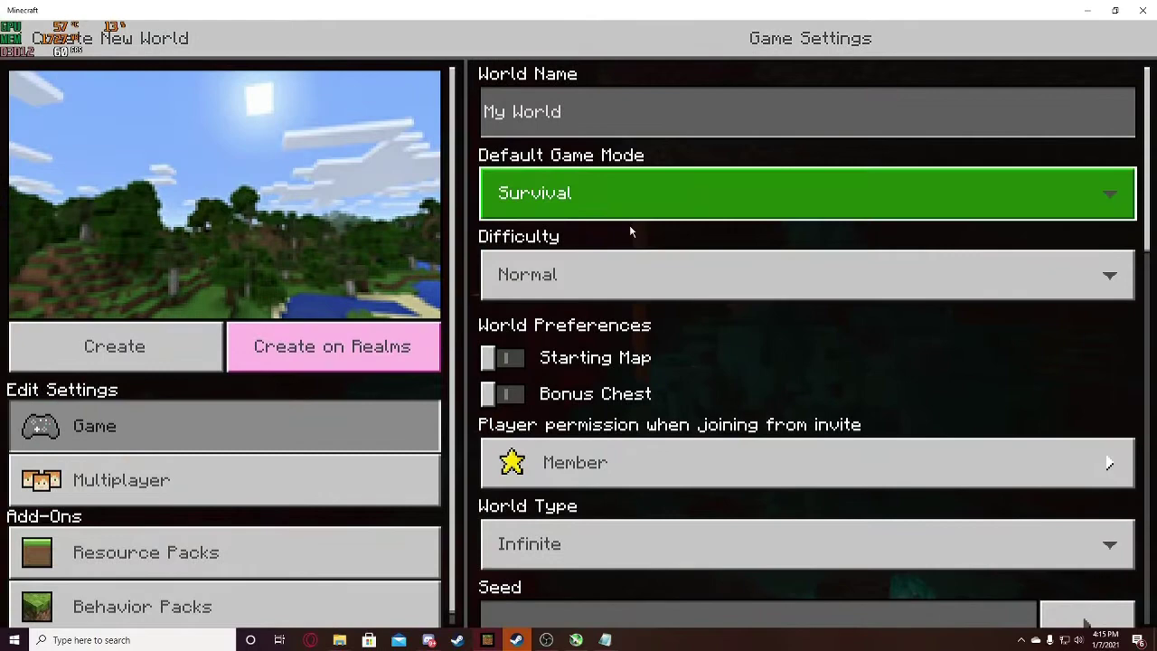
{"action": "left_click", "coordinate": [159, 358]}
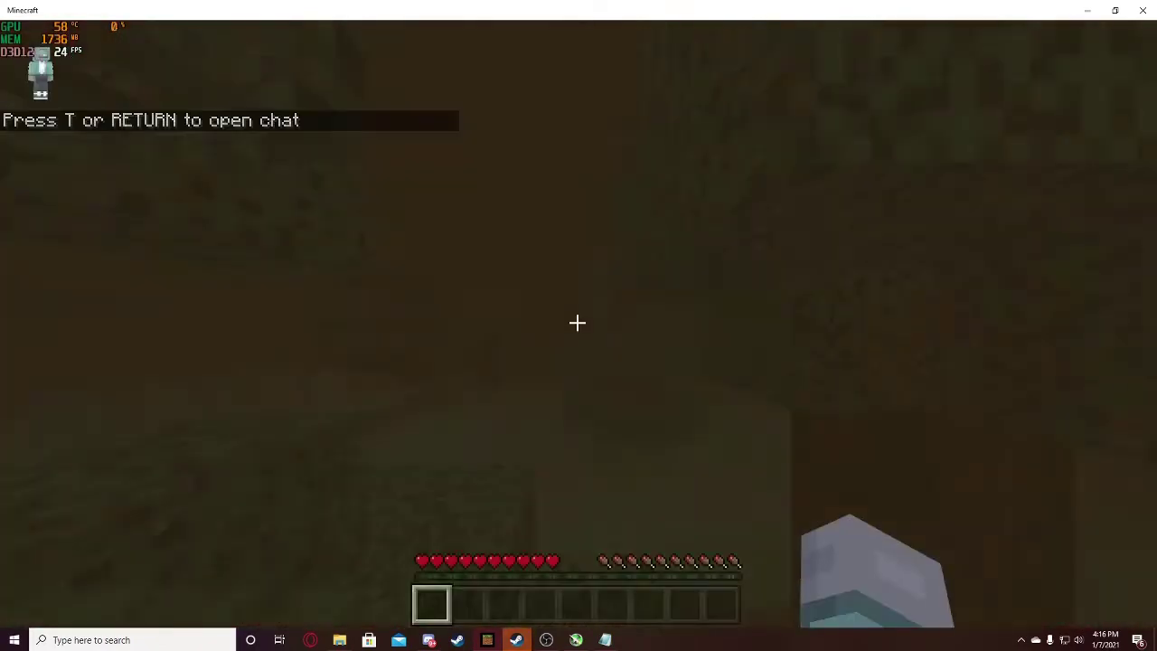
Walk through the forest while watching the frame rate overlay with VSync on, and quit the world.
{"action": "key", "text": "w"}
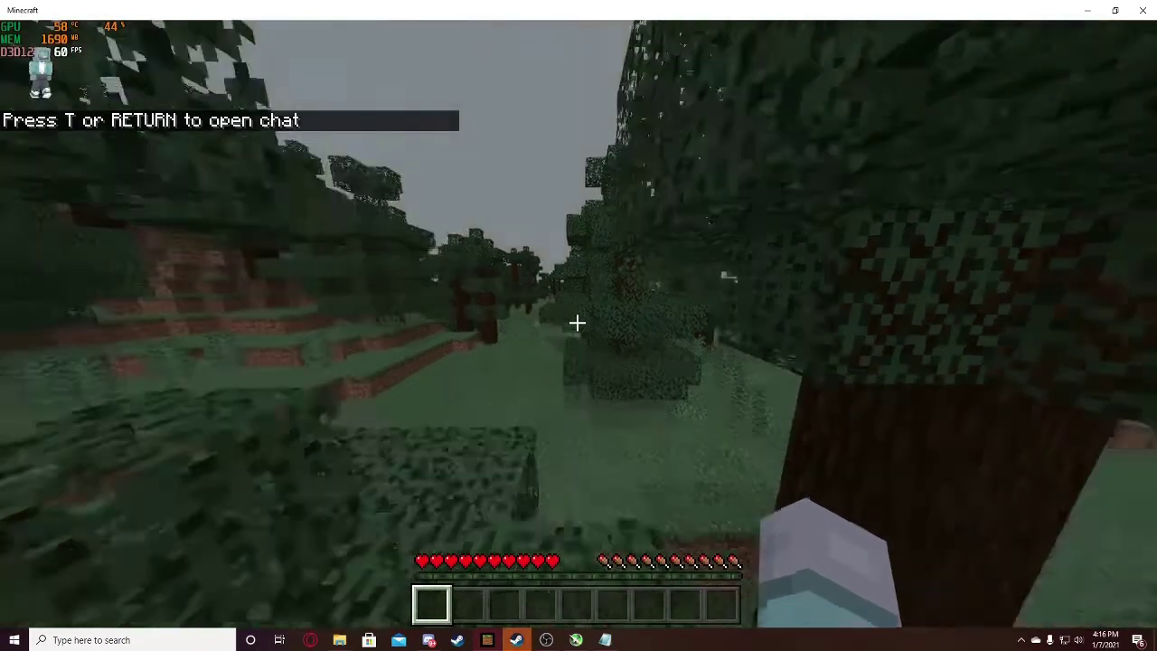
{"action": "key", "text": "w"}
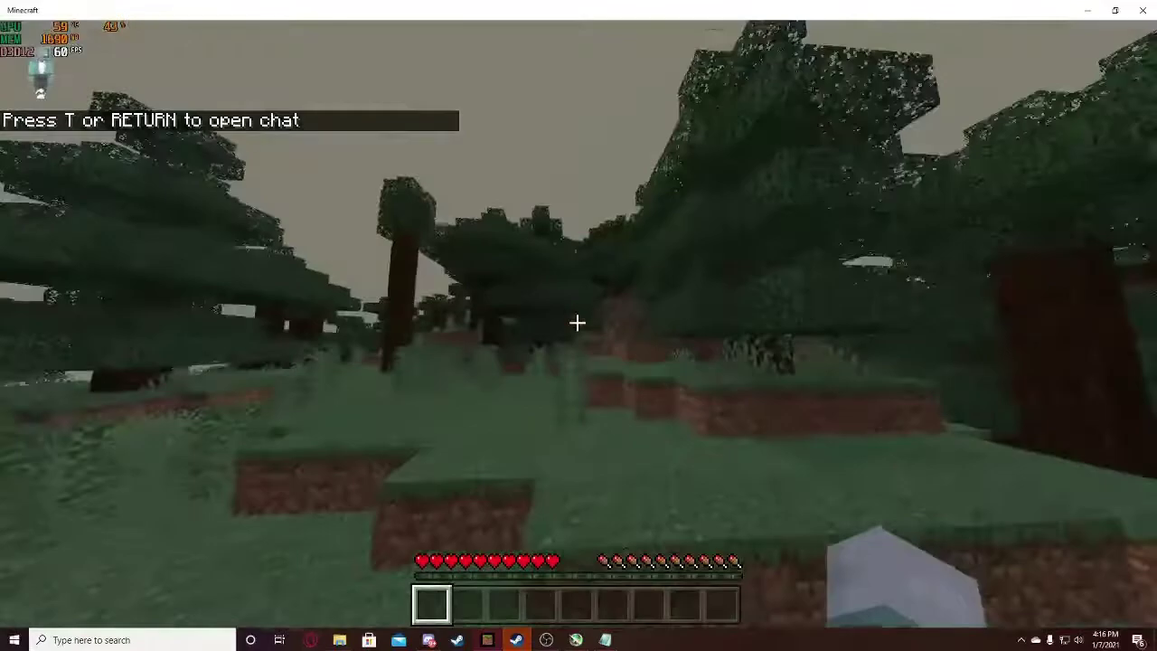
{"action": "key", "text": "w"}
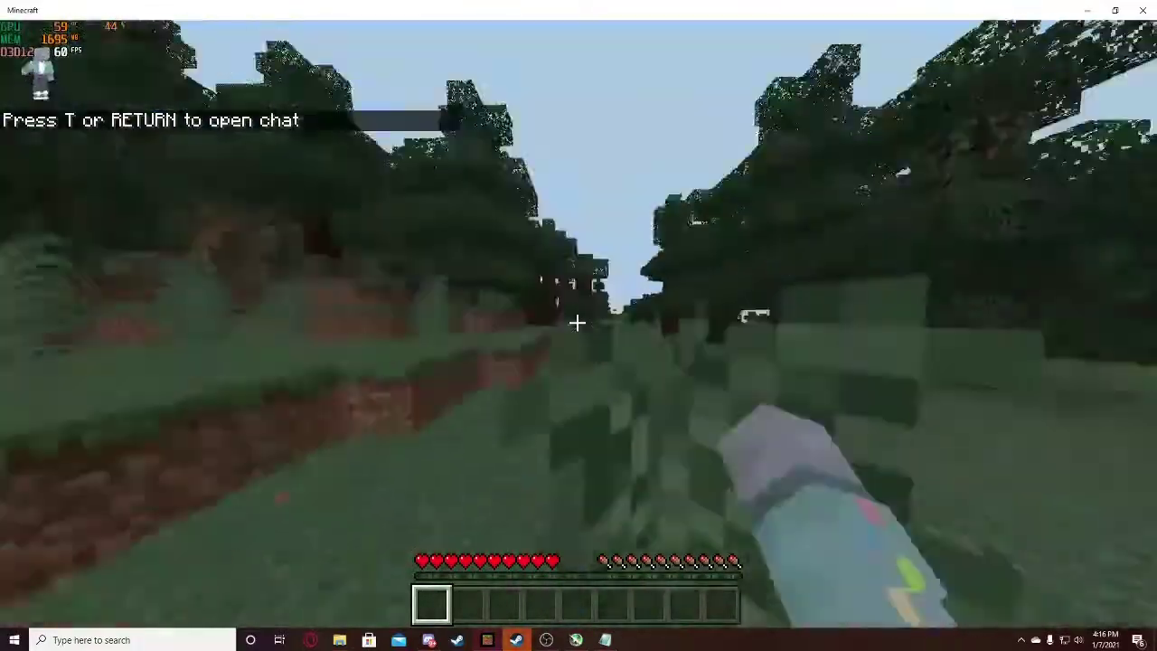
{"action": "key", "text": "w"}
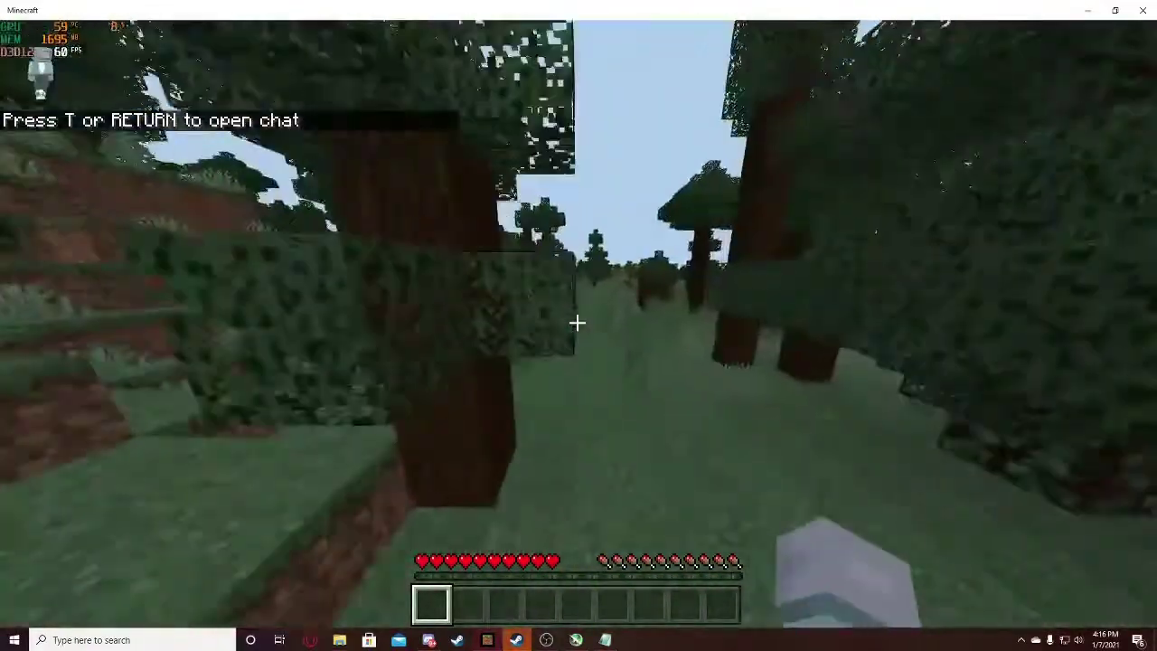
{"action": "key", "text": "w"}
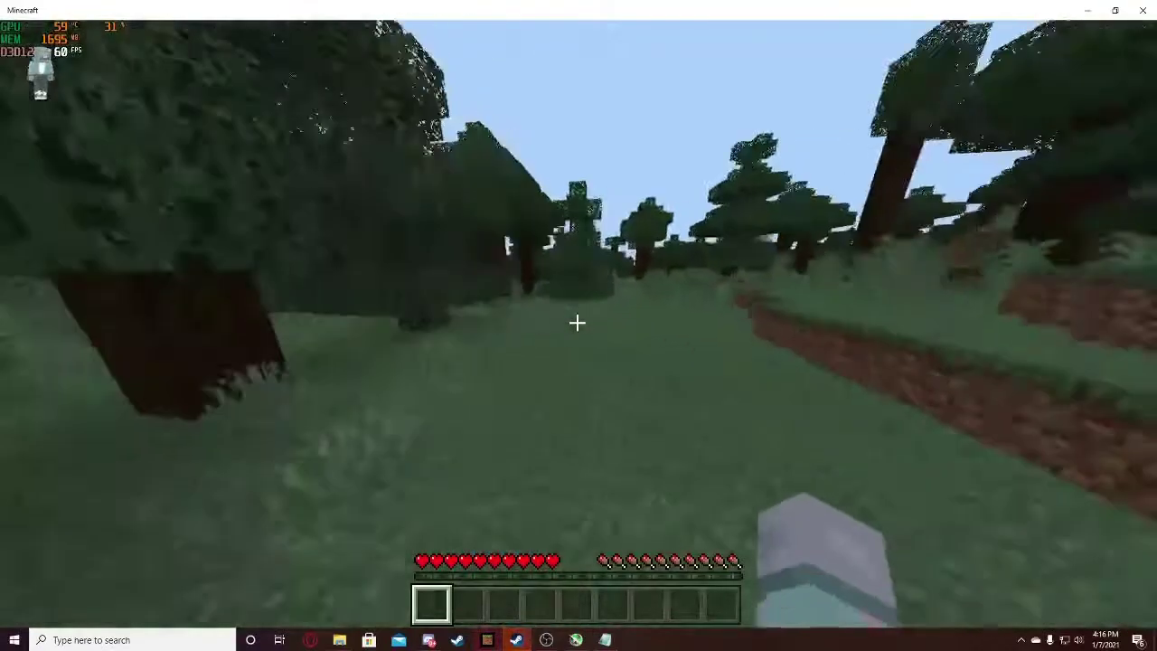
{"action": "key", "text": "w"}
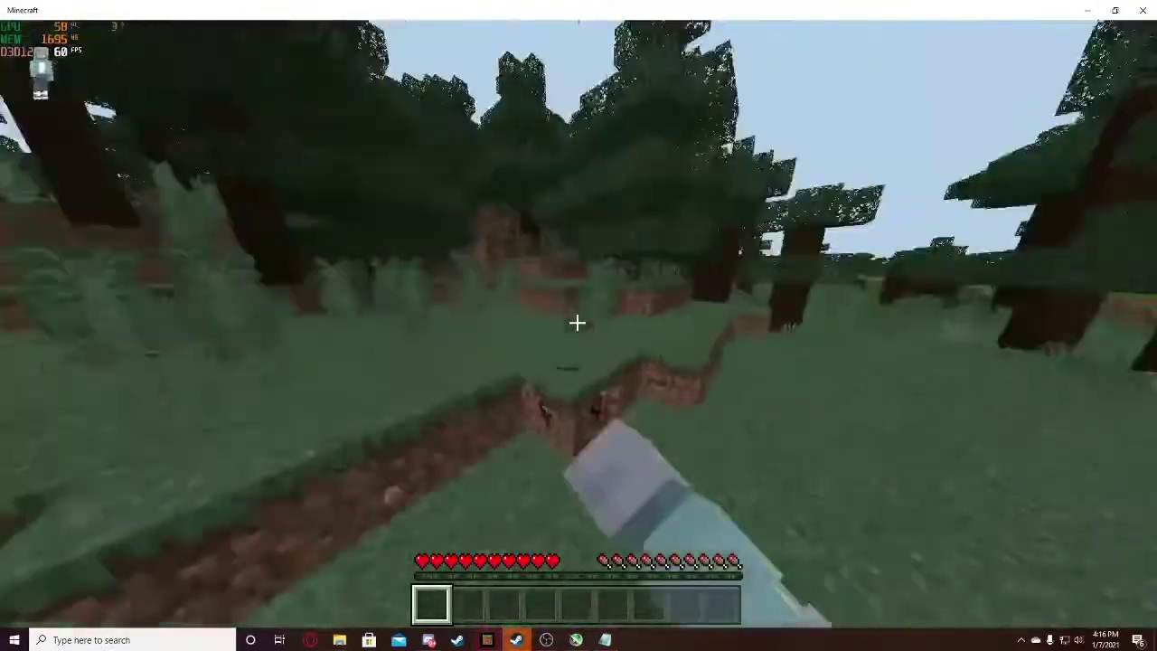
{"action": "key", "text": "w"}
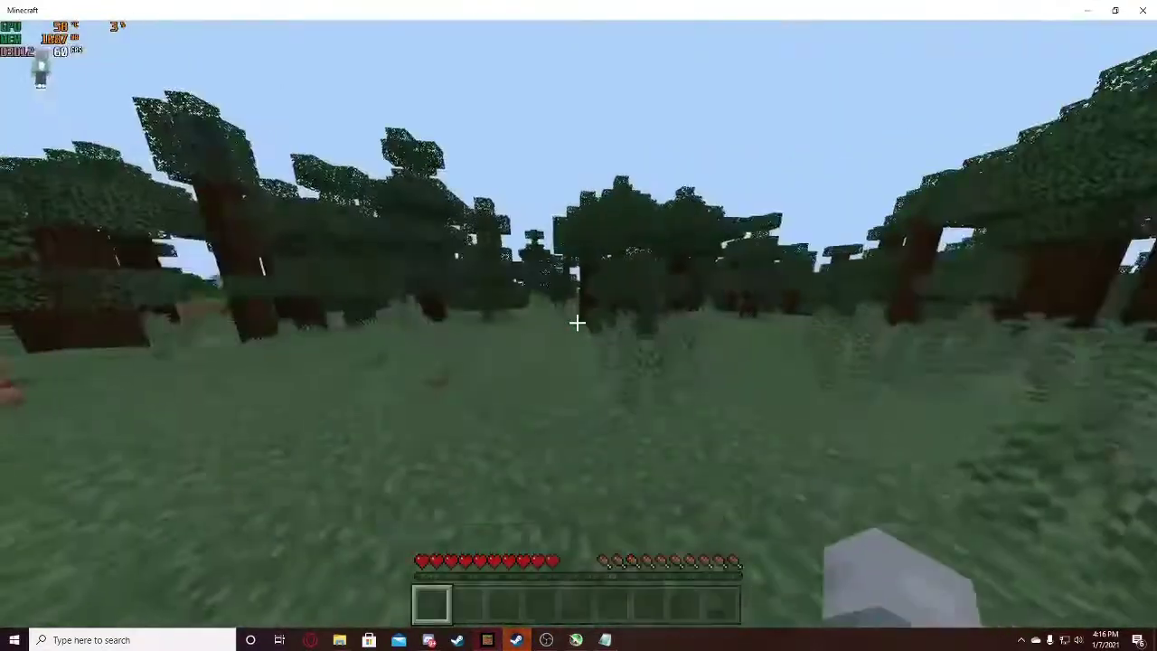
{"action": "key", "text": "Escape"}
{"action": "left_click", "coordinate": [507, 496]}
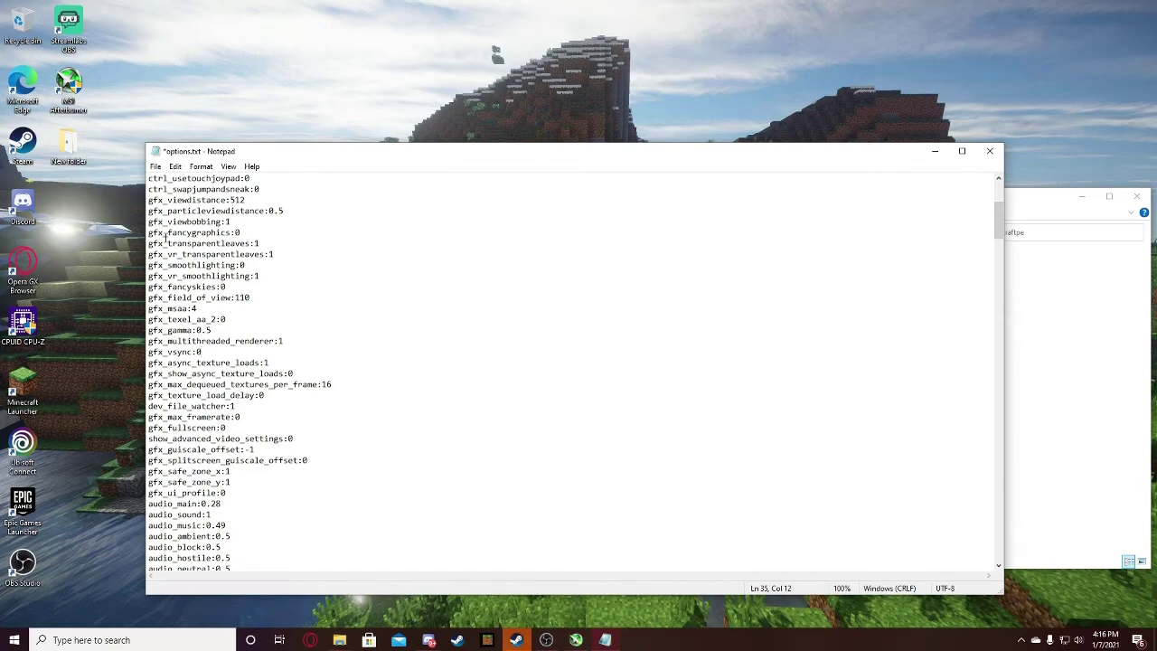
Save options.txt with gfx_vsync set to 0 and close the file.
{"action": "left_click", "coordinate": [159, 167]}
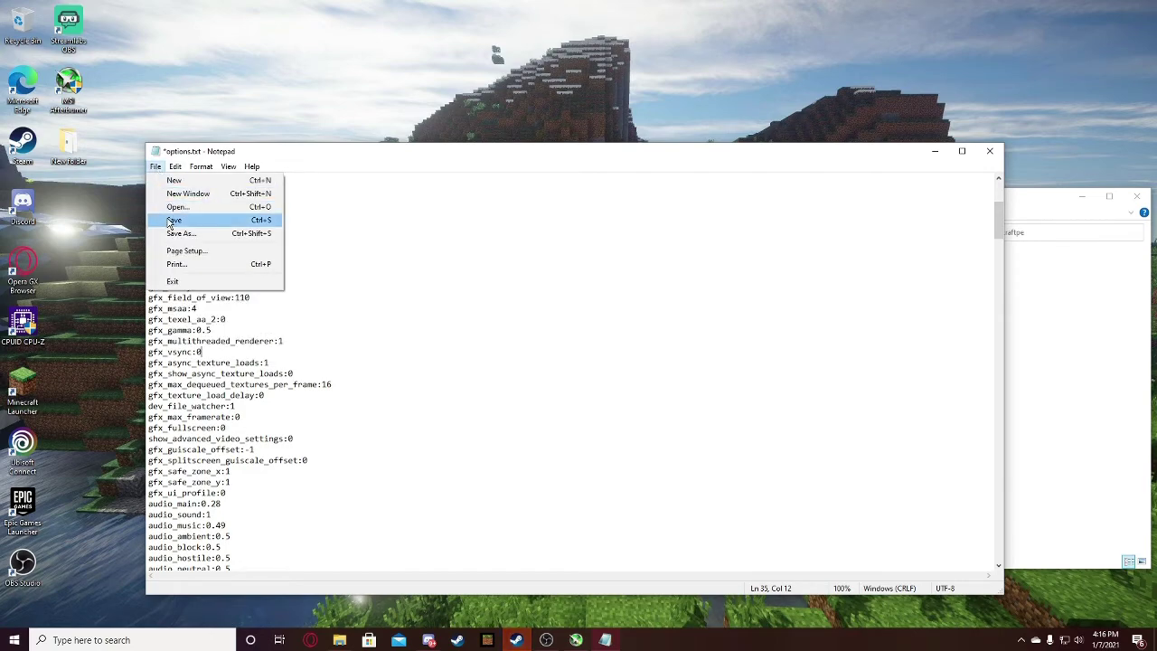
{"action": "left_click", "coordinate": [172, 220]}
{"action": "left_click", "coordinate": [989, 152]}
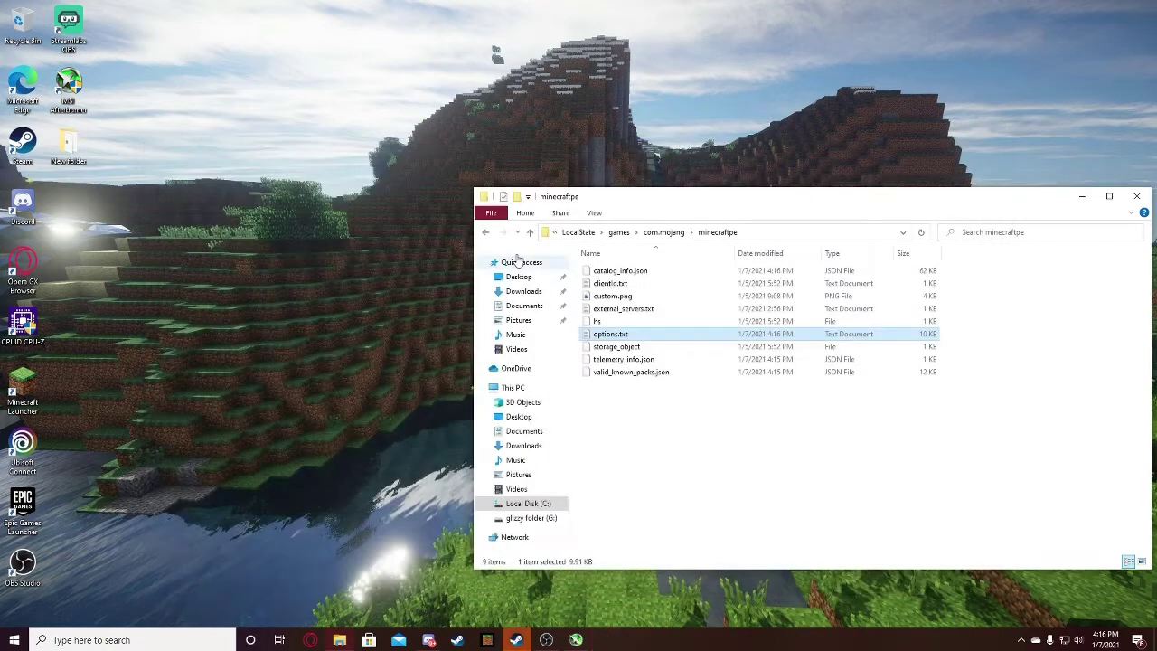
Reopen options.txt from the minecraftpe folder, move its window aside and check the gfx_vsync line.
{"action": "double_click", "coordinate": [612, 335]}
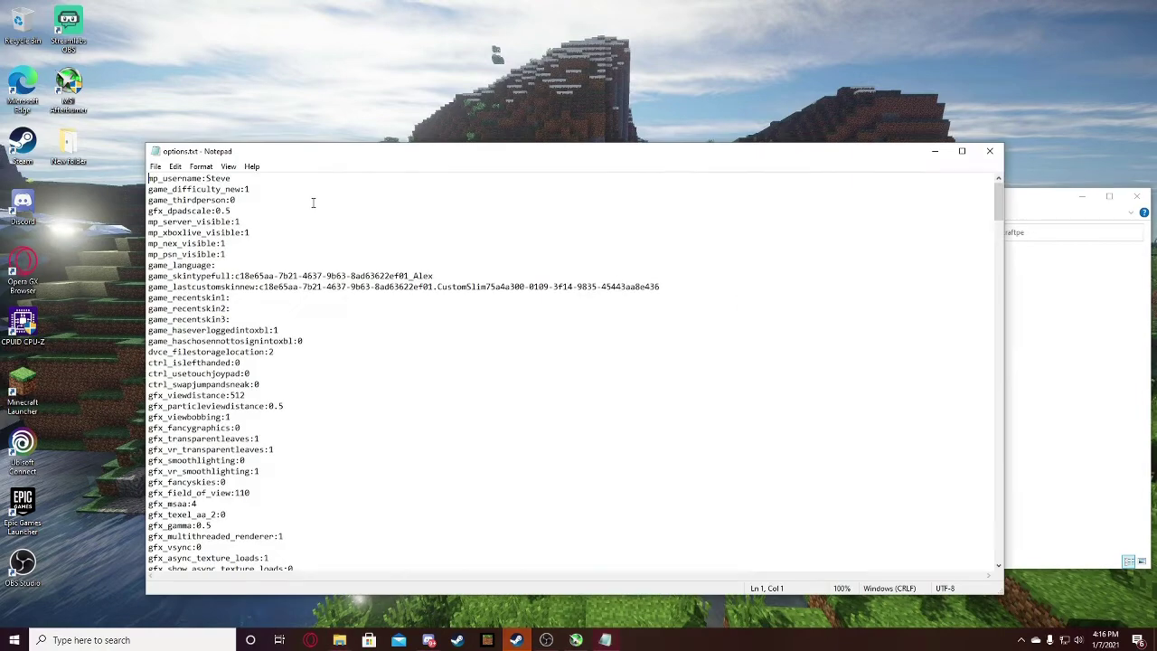
{"action": "left_click_drag", "start_coordinate": [624, 157], "coordinate": [835, 73]}
{"action": "scroll", "coordinate": [421, 315], "scroll_direction": "down", "scroll_amount": 8}
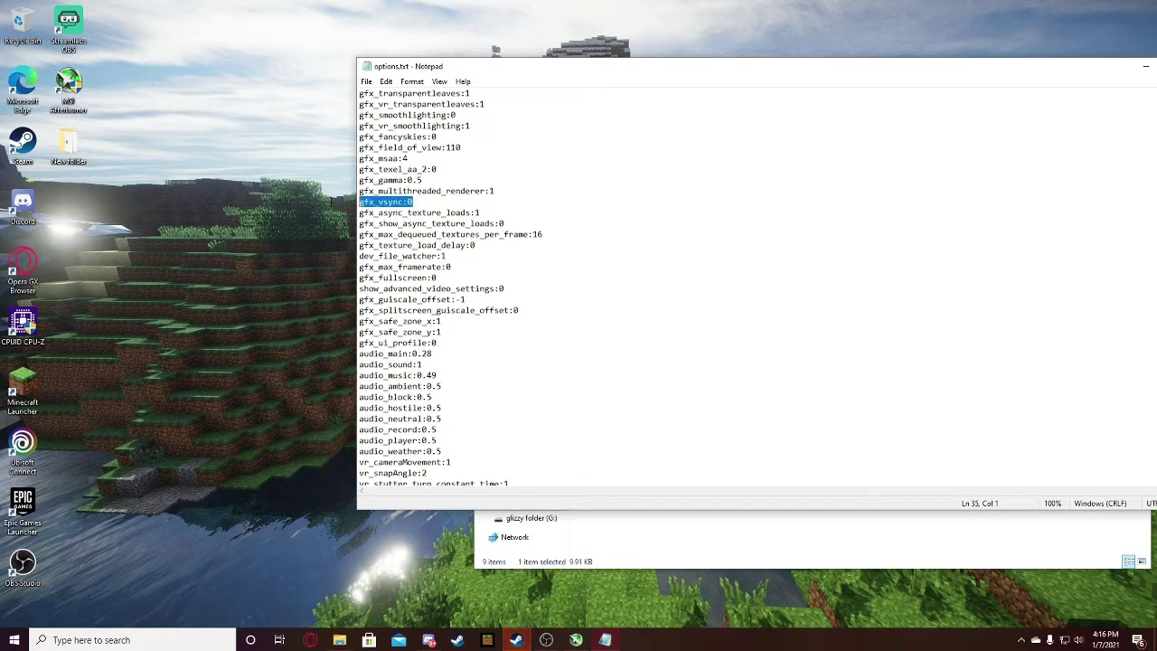
{"action": "left_click", "coordinate": [344, 351]}
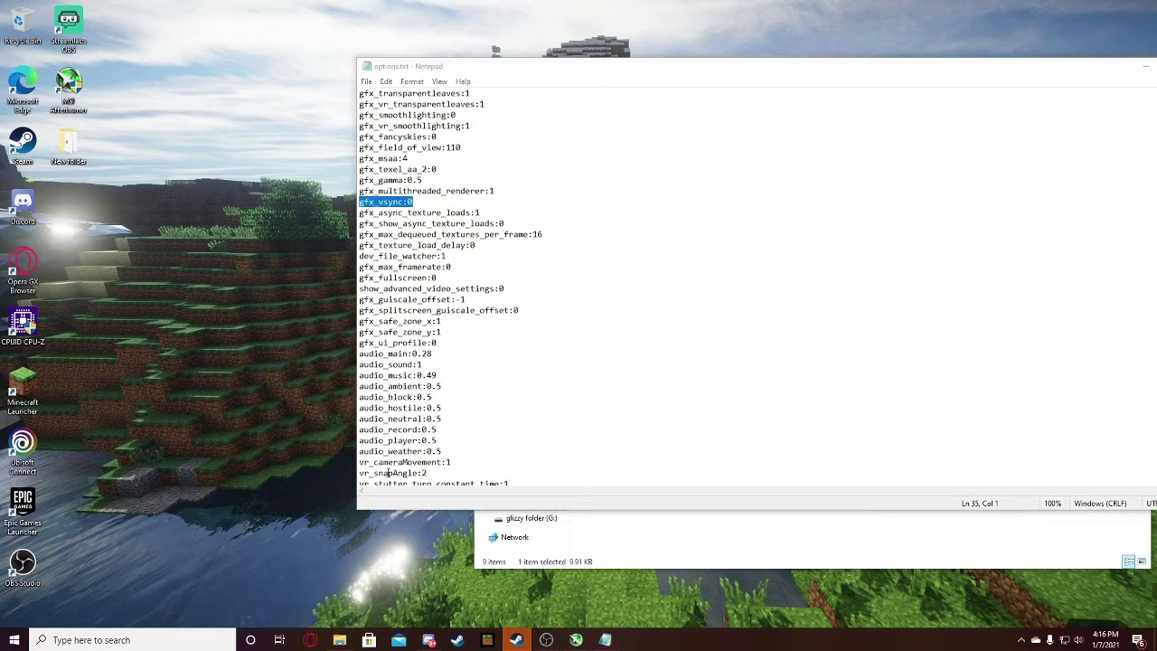
Launch Minecraft again and load the existing world My World.
{"action": "left_click", "coordinate": [487, 640]}
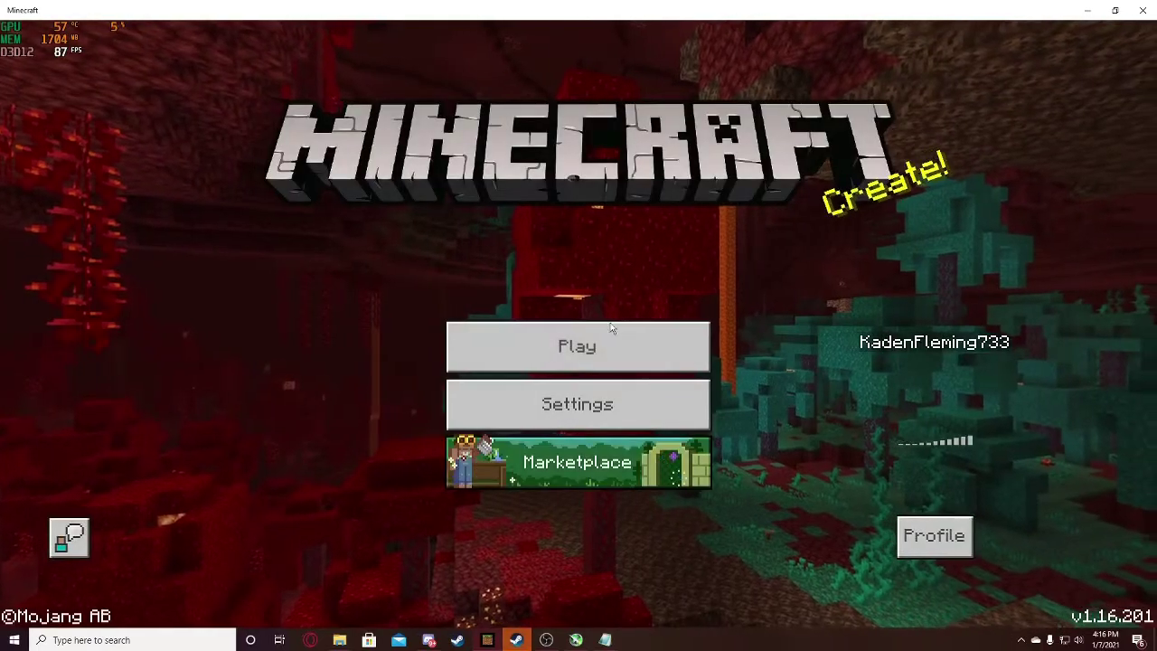
{"action": "left_click", "coordinate": [602, 347]}
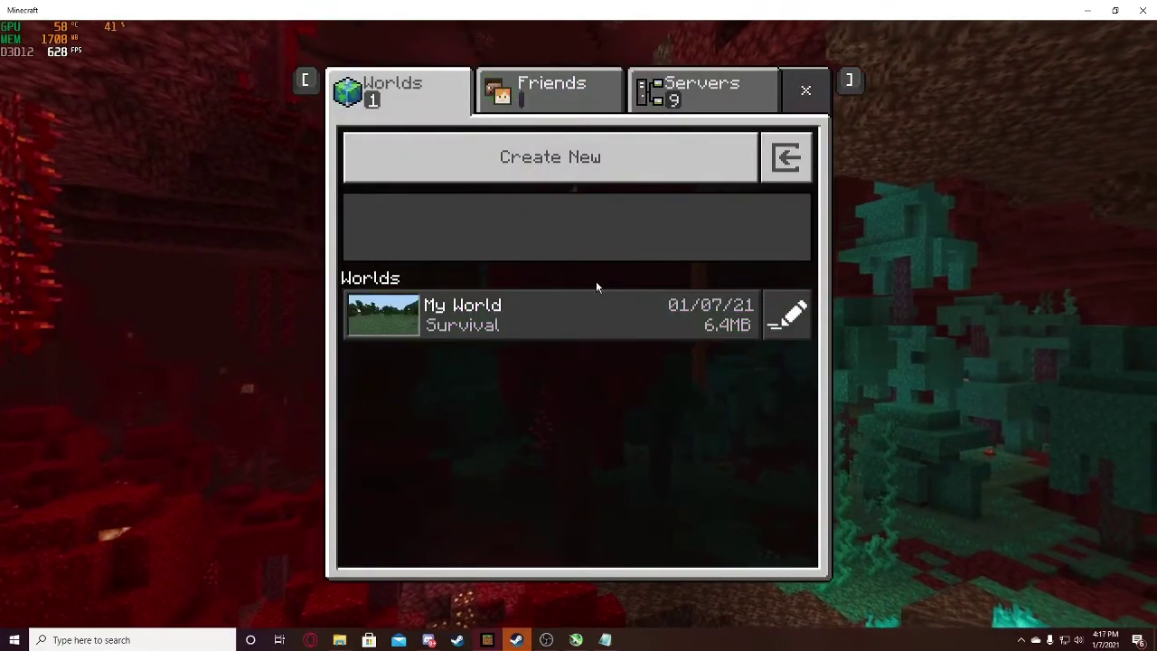
{"action": "left_click", "coordinate": [597, 303]}
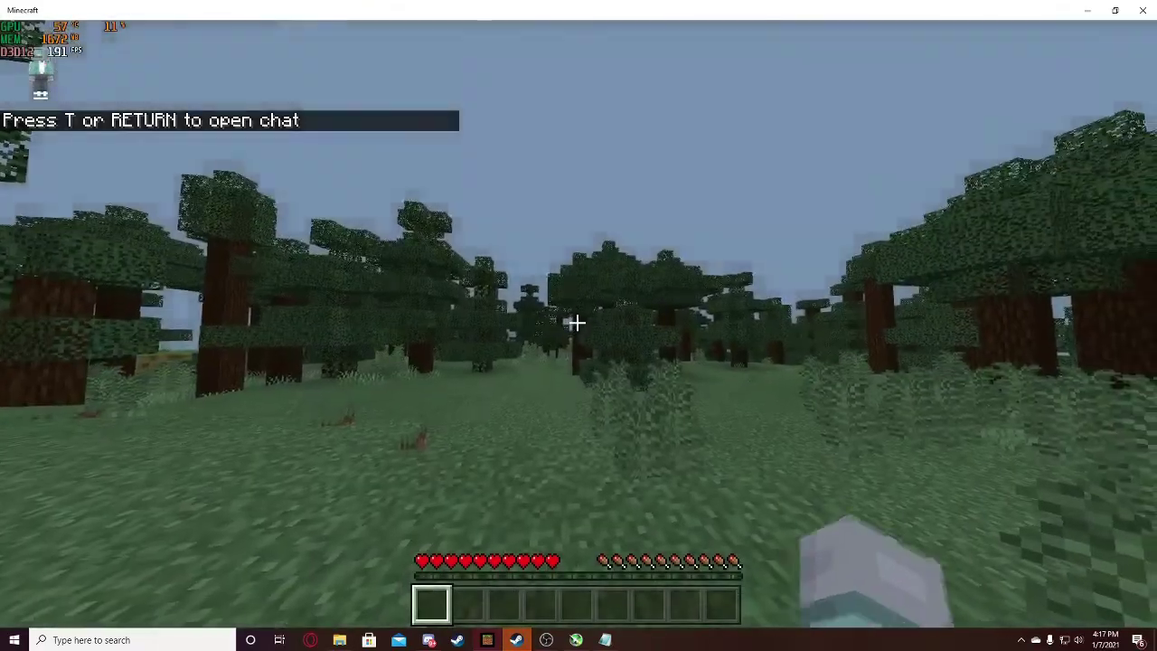
Walk through the forest, past the river and across the grassland while watching the frame rate overlay with VSync off.
{"action": "key", "text": "w"}
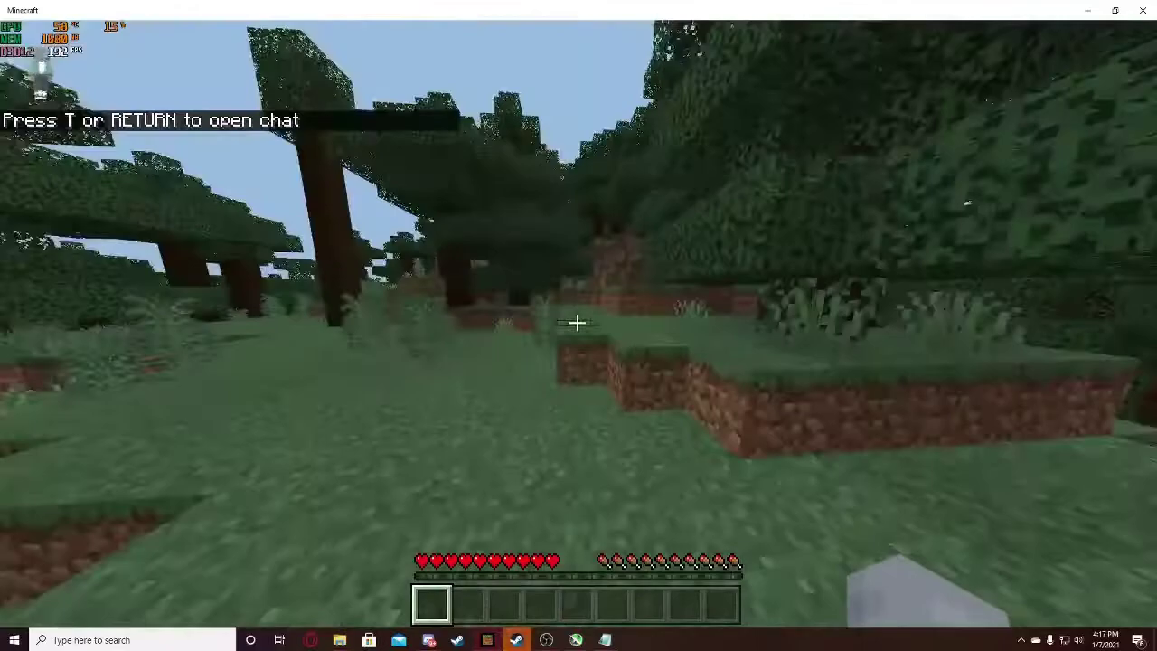
{"action": "key", "text": "w"}
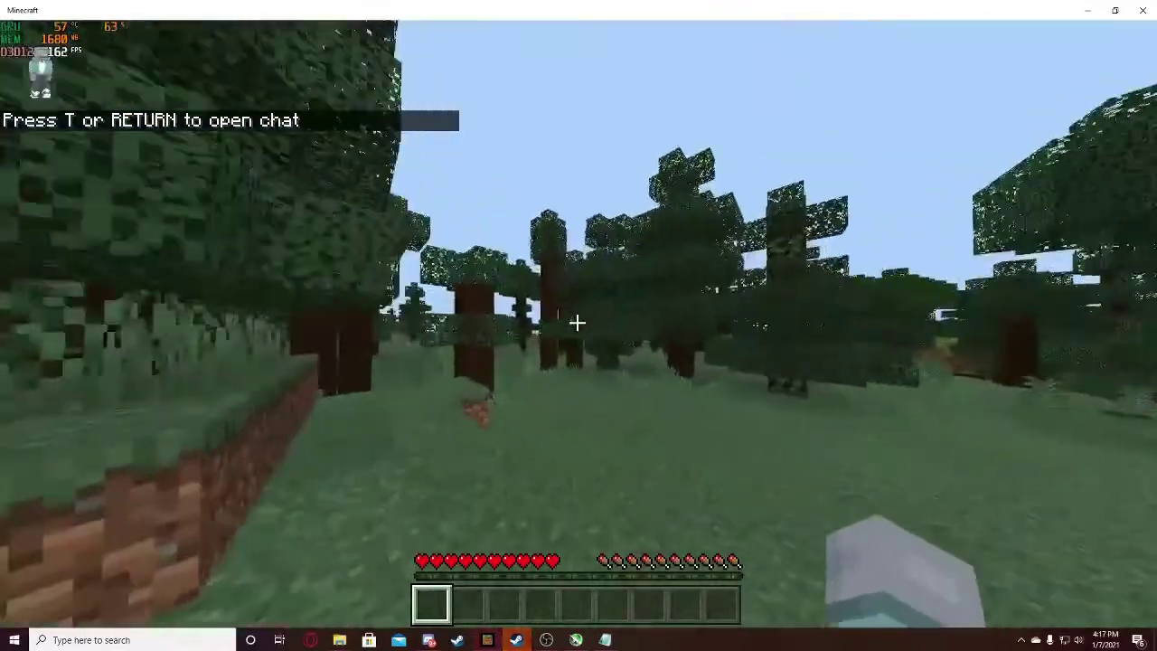
{"action": "key", "text": "w"}
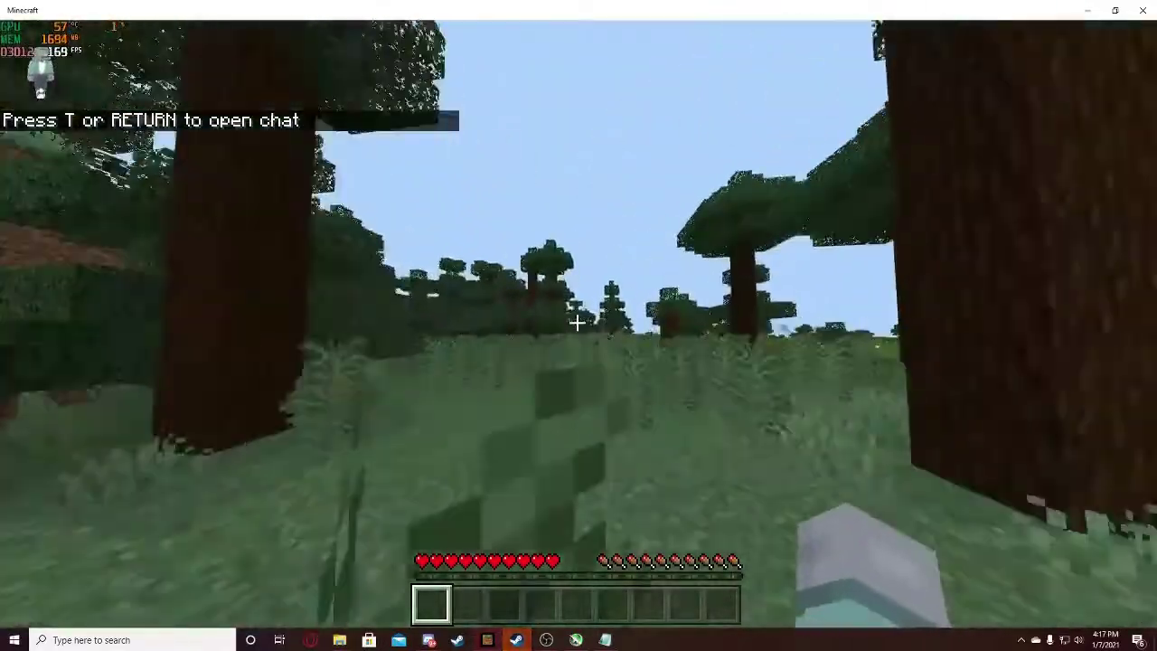
{"action": "key", "text": "w"}
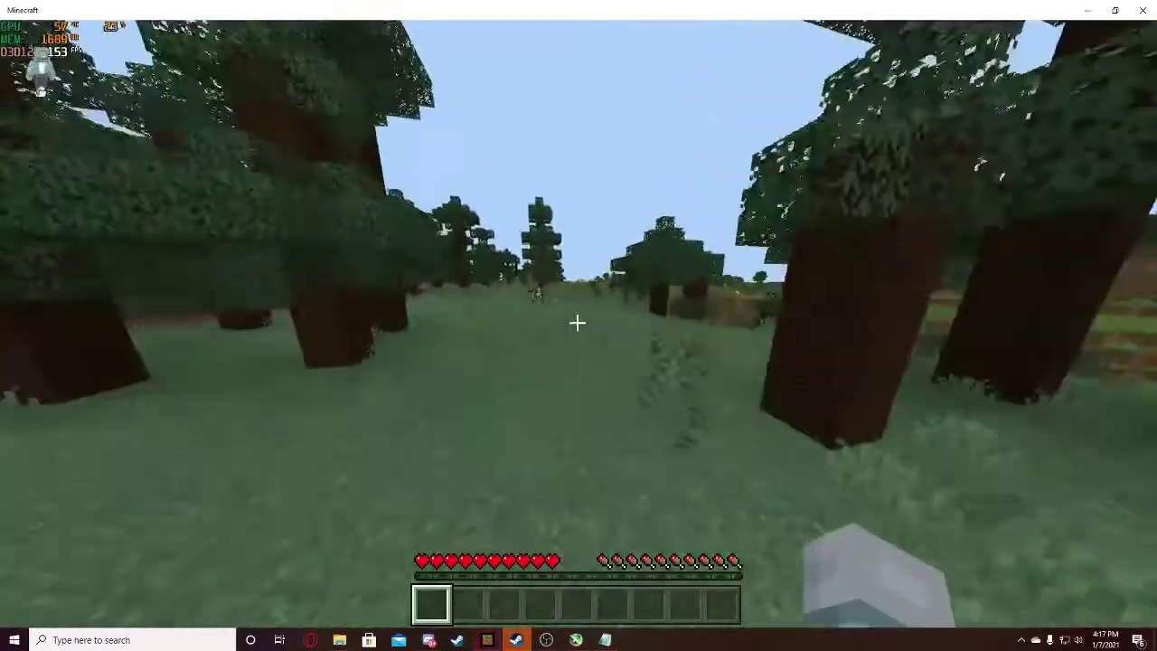
{"action": "key", "text": "w"}
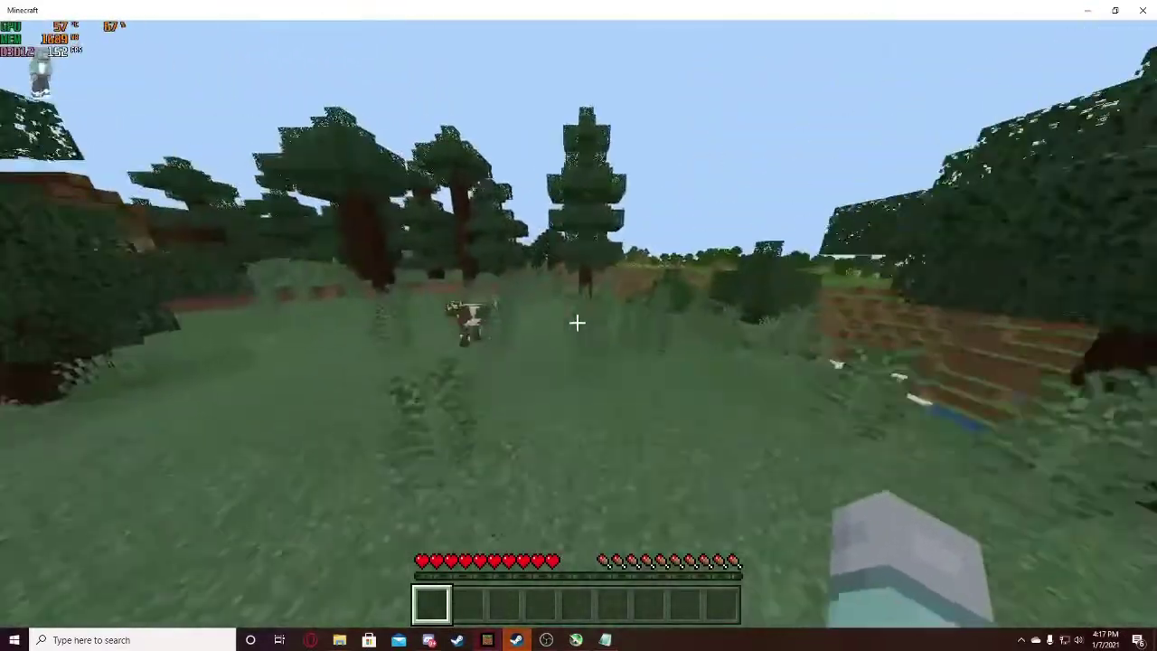
{"action": "key", "text": "w"}
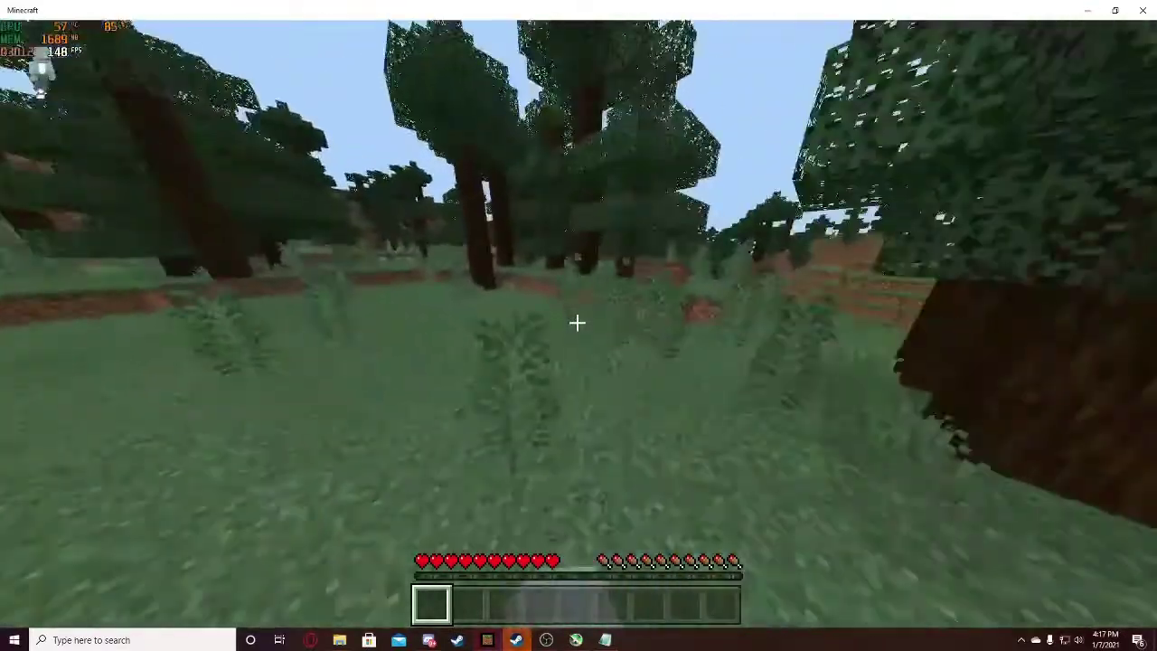
{"action": "key", "text": "w"}
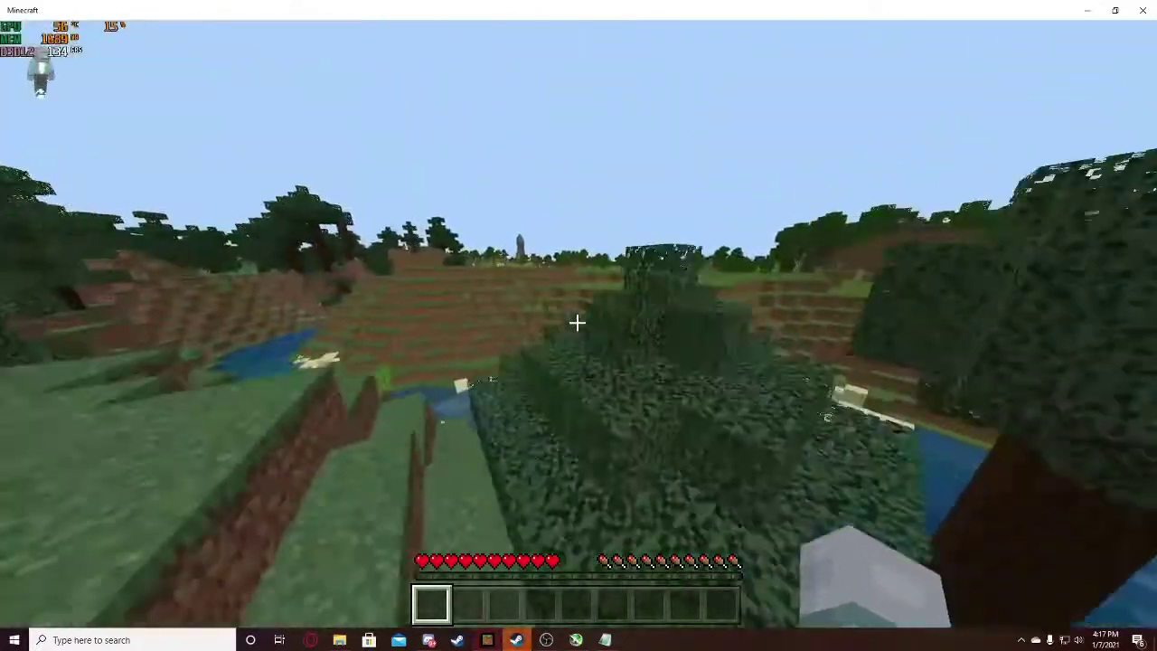
{"action": "key", "text": "w"}
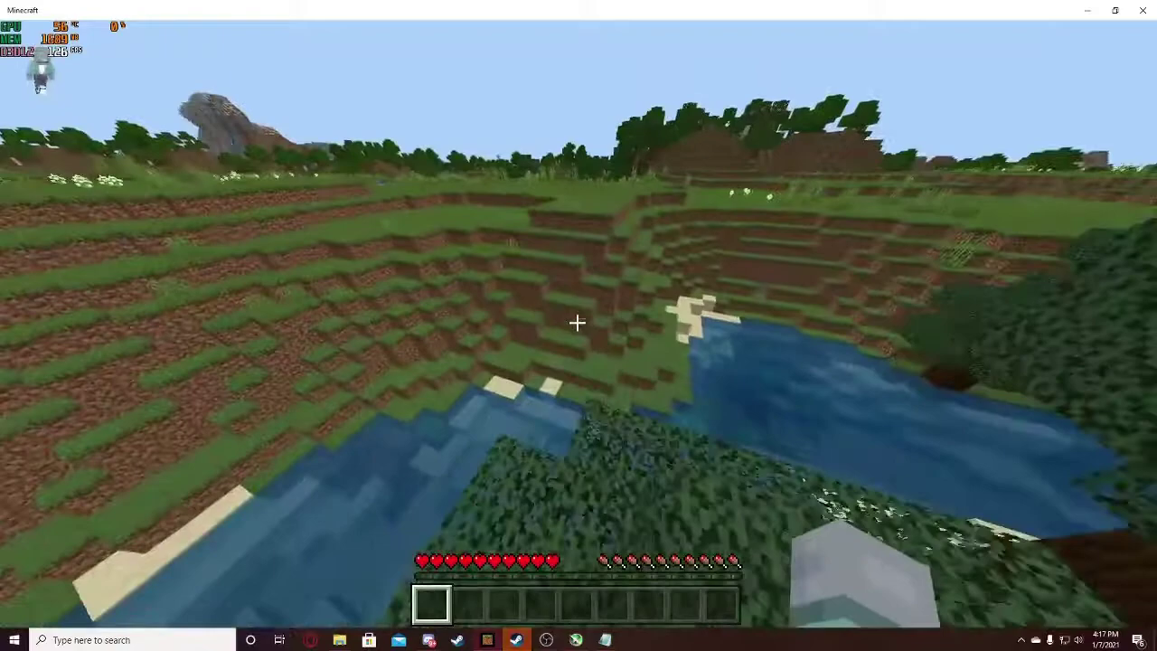
{"action": "key", "text": "w"}
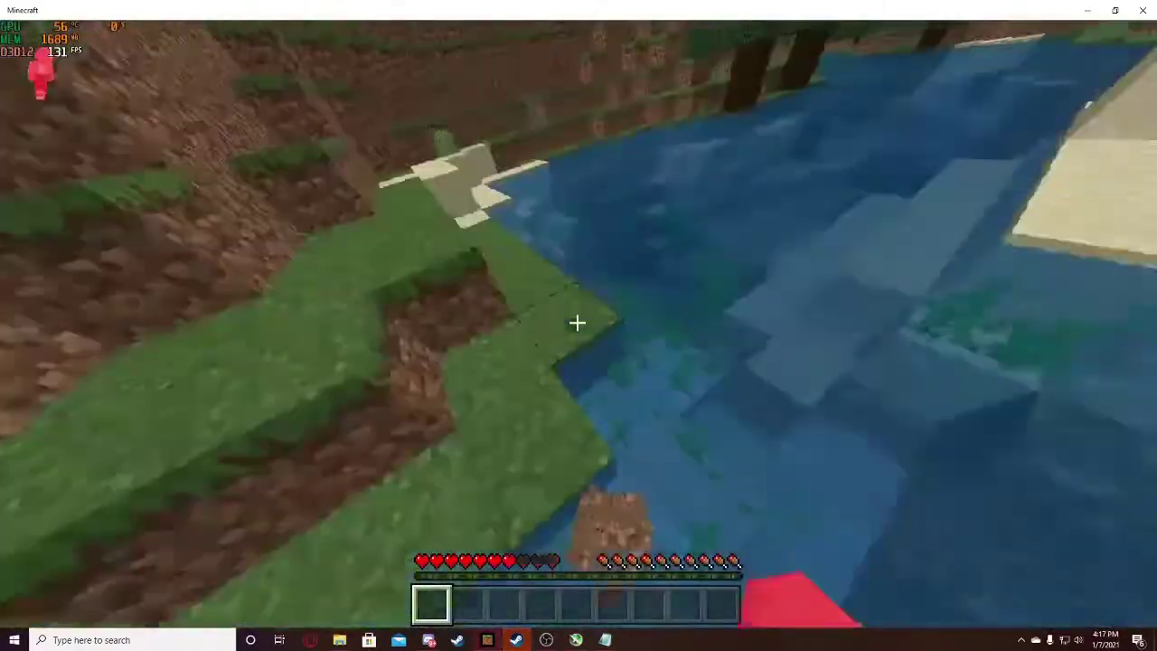
{"action": "key", "text": "w"}
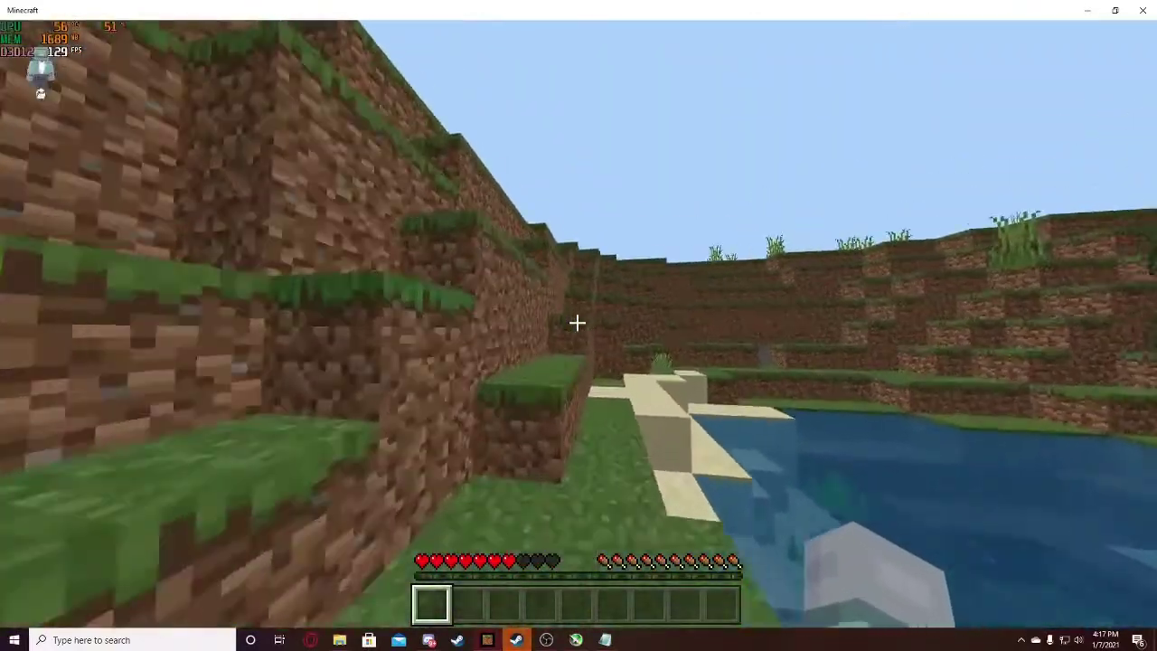
{"action": "key", "text": "w"}
{"action": "key", "text": "space"}
{"action": "left_click", "coordinate": [578, 323]}
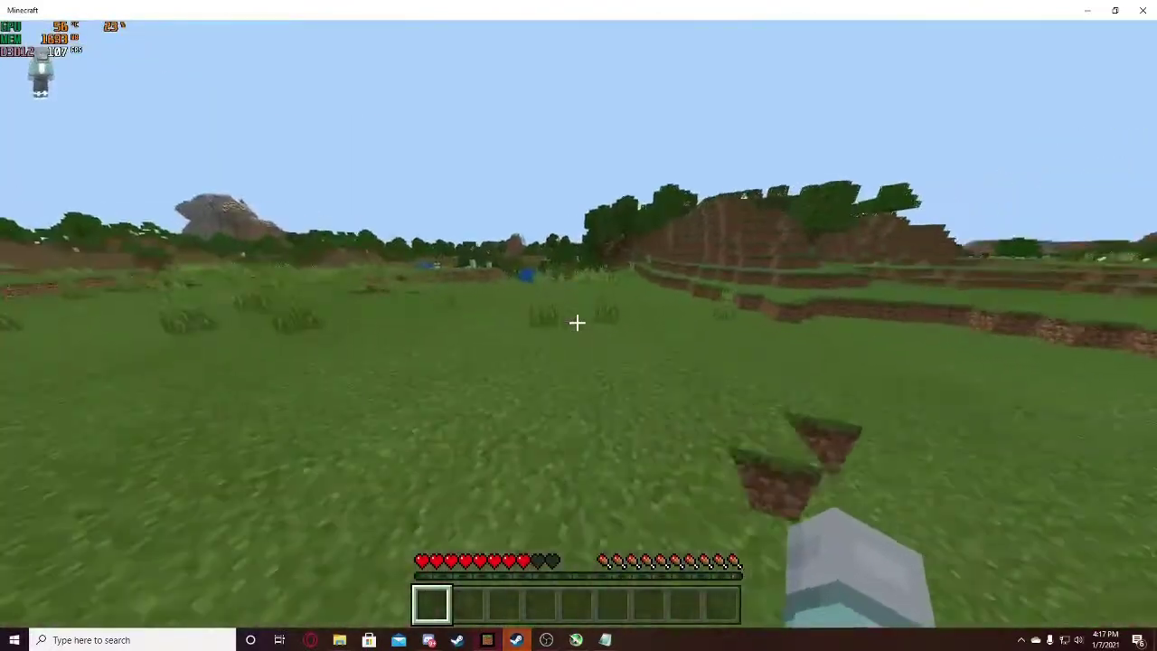
{"action": "key", "text": "w"}
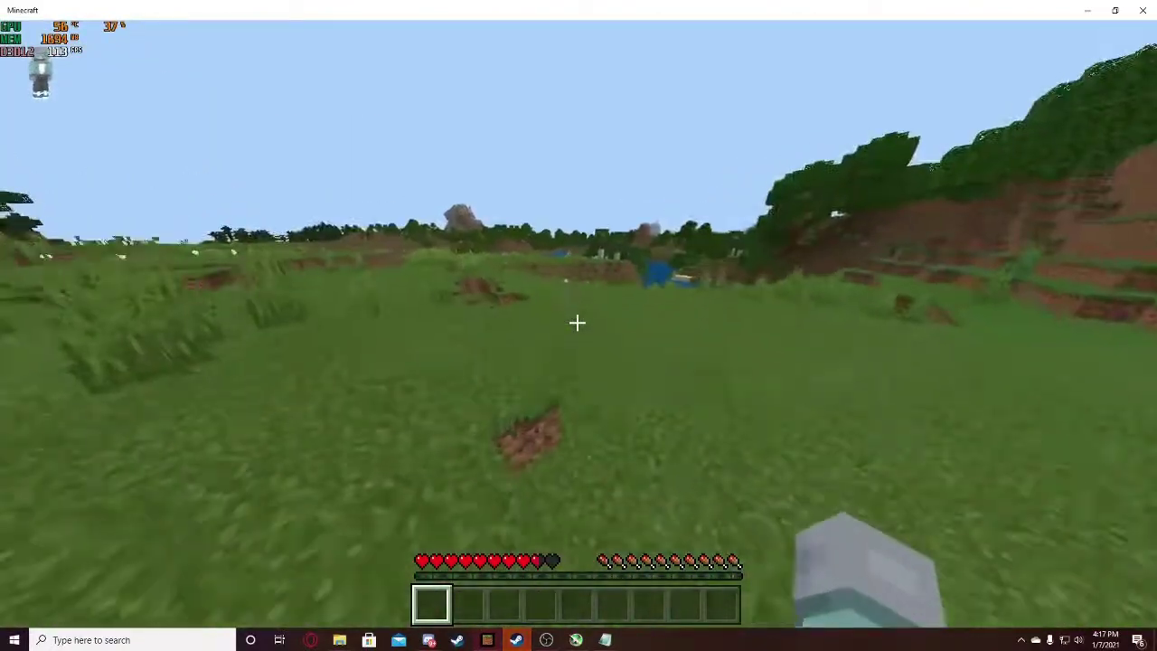
{"action": "key", "text": "w"}
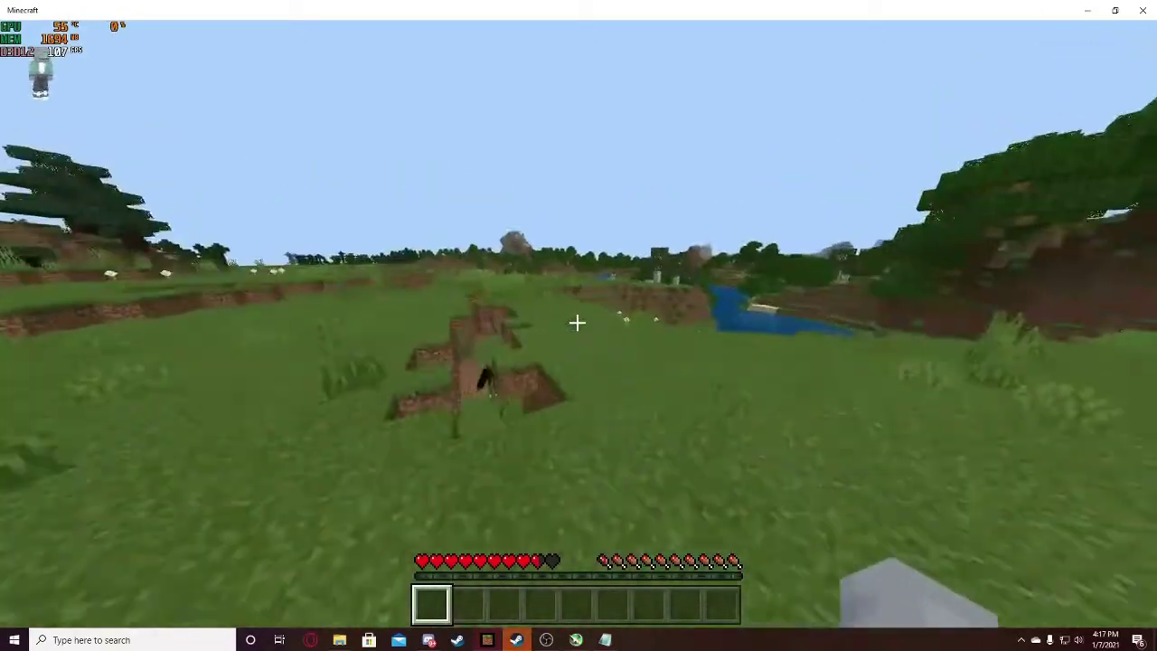
{"action": "key", "text": "w"}
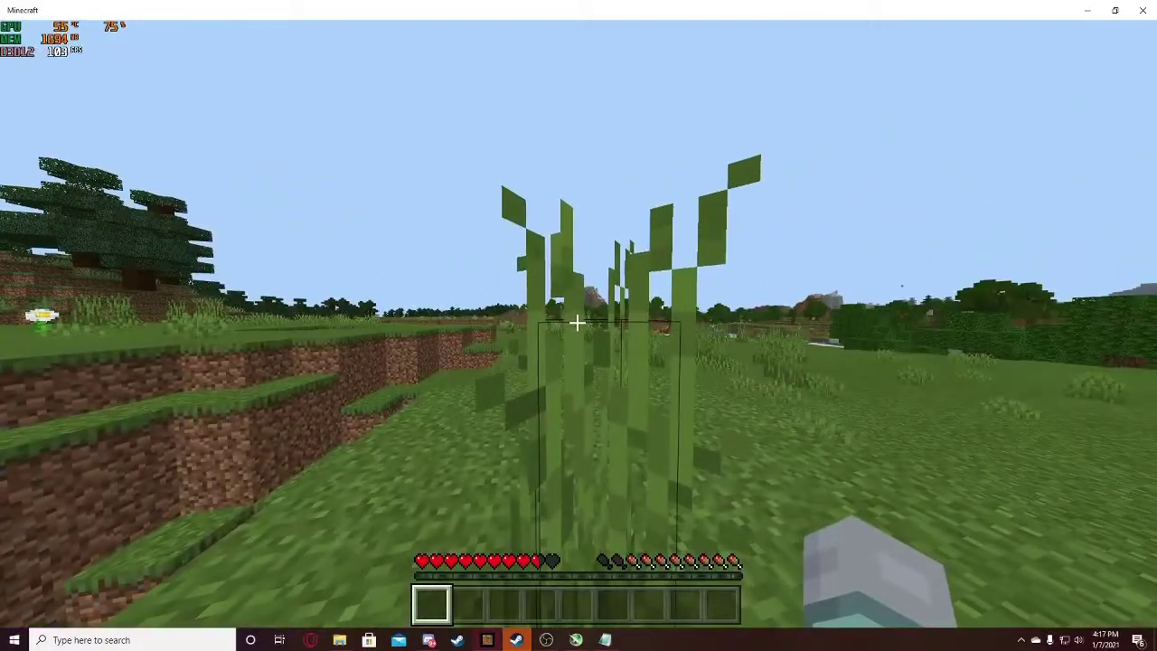
{"action": "key", "text": "w"}
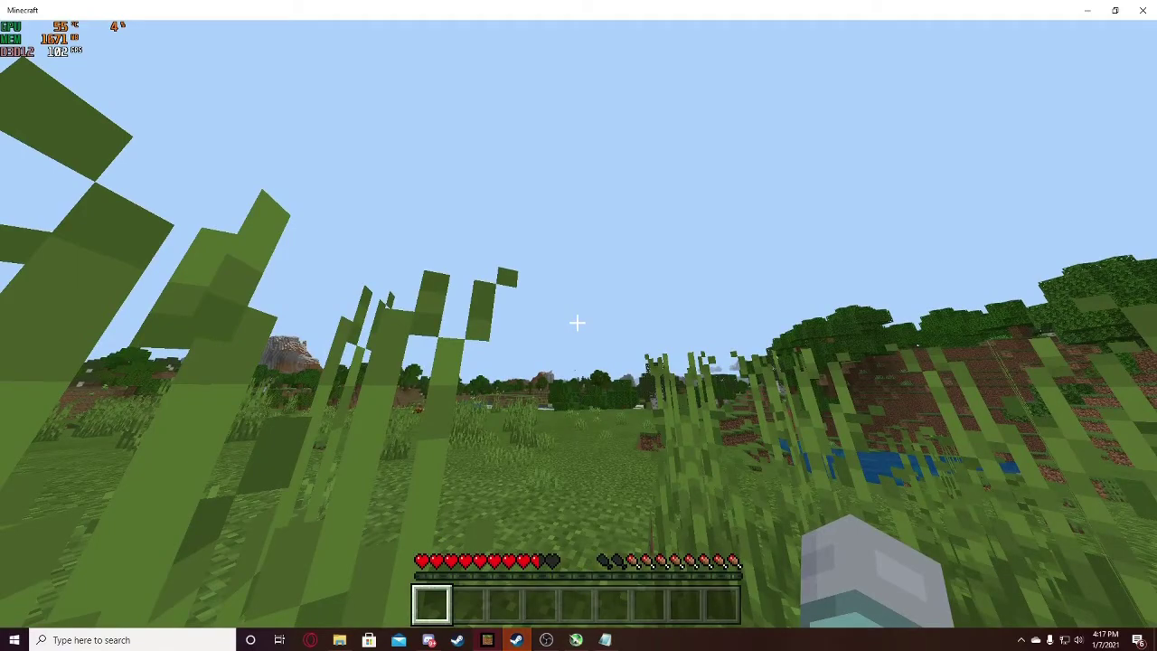
Sprint and jump across the open grassland, around the exposed stone pits, while watching the frame rate overlay with VSync off.
{"action": "key", "text": "w"}
{"action": "key", "text": "ctrl"}
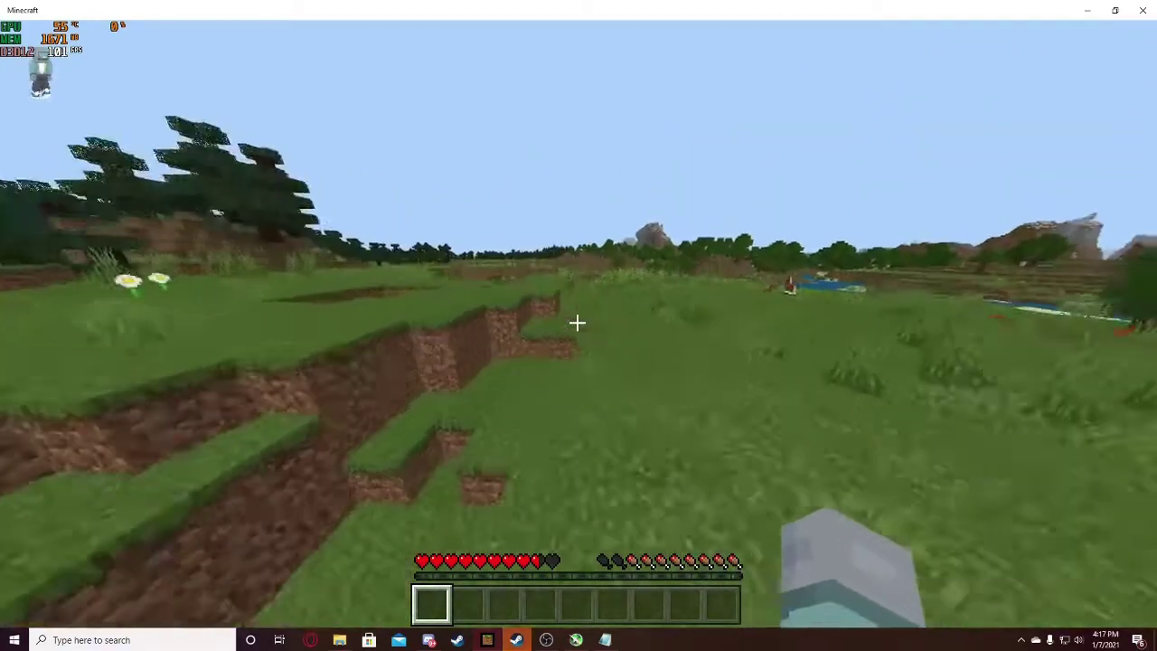
{"action": "key", "text": "w"}
{"action": "key", "text": "space"}
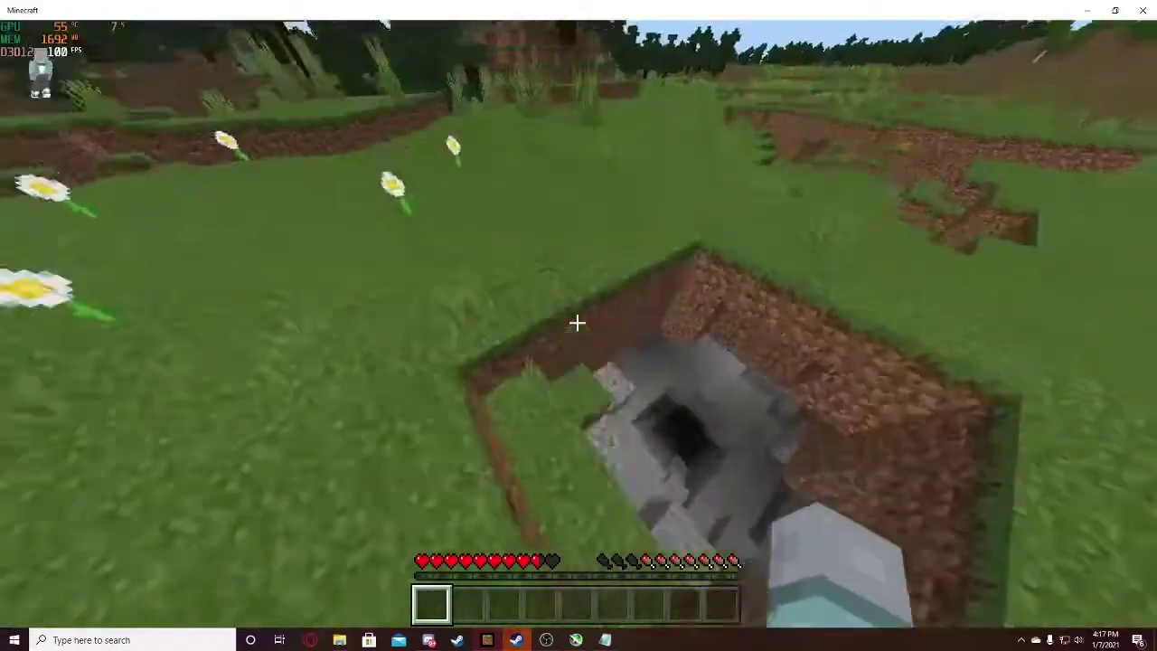
{"action": "left_click", "coordinate": [577, 323]}
{"action": "key", "text": "w"}
{"action": "left_click", "coordinate": [577, 323]}
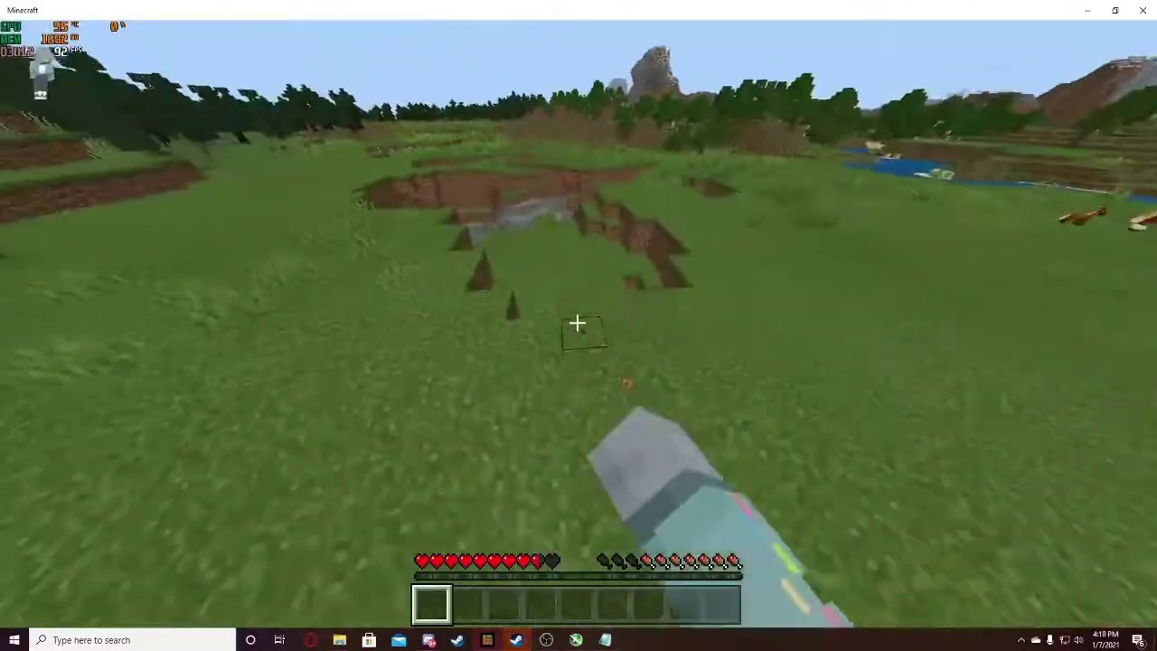
{"action": "key", "text": "w"}
{"action": "key", "text": "space"}
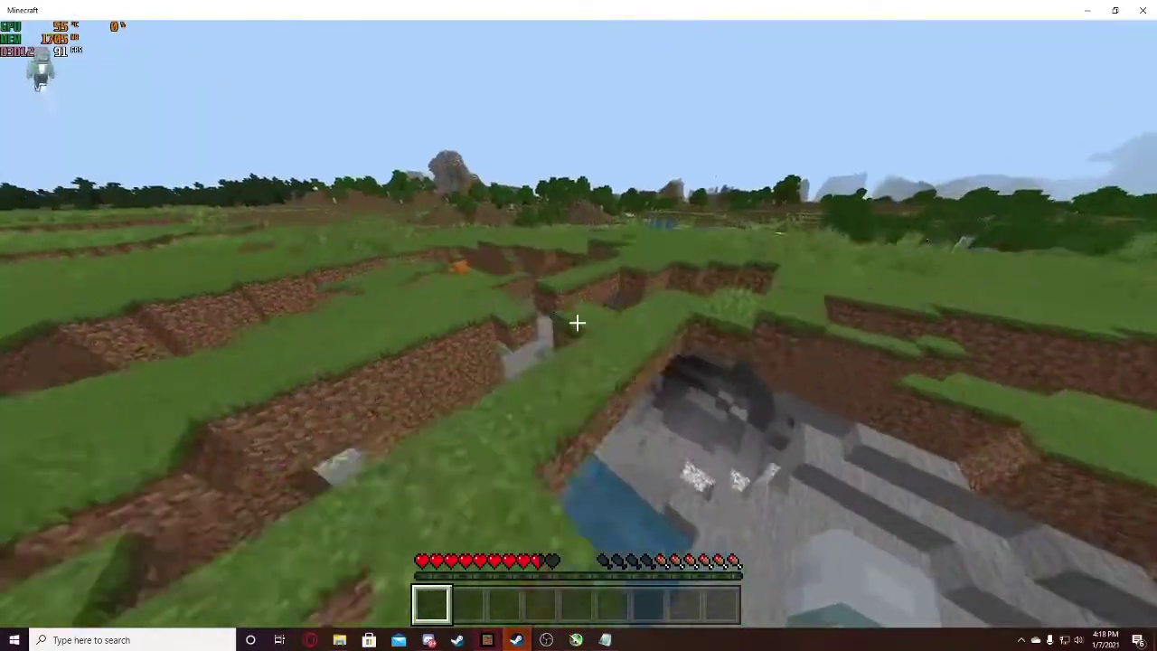
{"action": "key", "text": "w"}
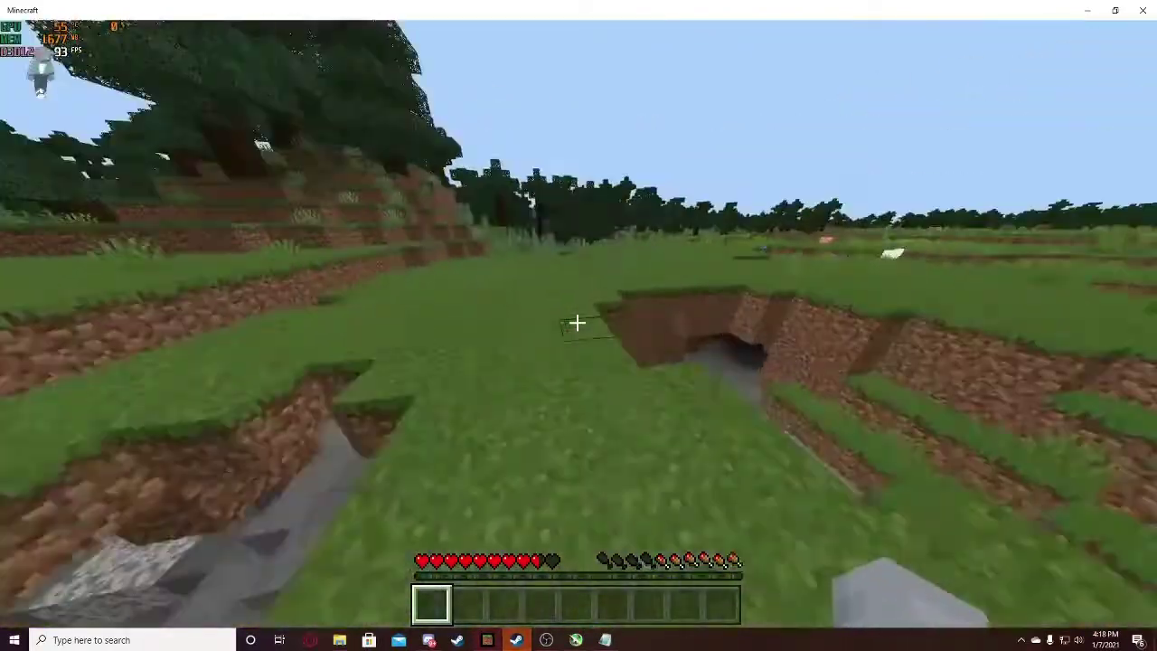
Continue along the pits near the forest edge in third-person view and check the frame rate from behind and in front of the character.
{"action": "left_click", "coordinate": [577, 323]}
{"action": "key", "text": "w"}
{"action": "left_click", "coordinate": [577, 323]}
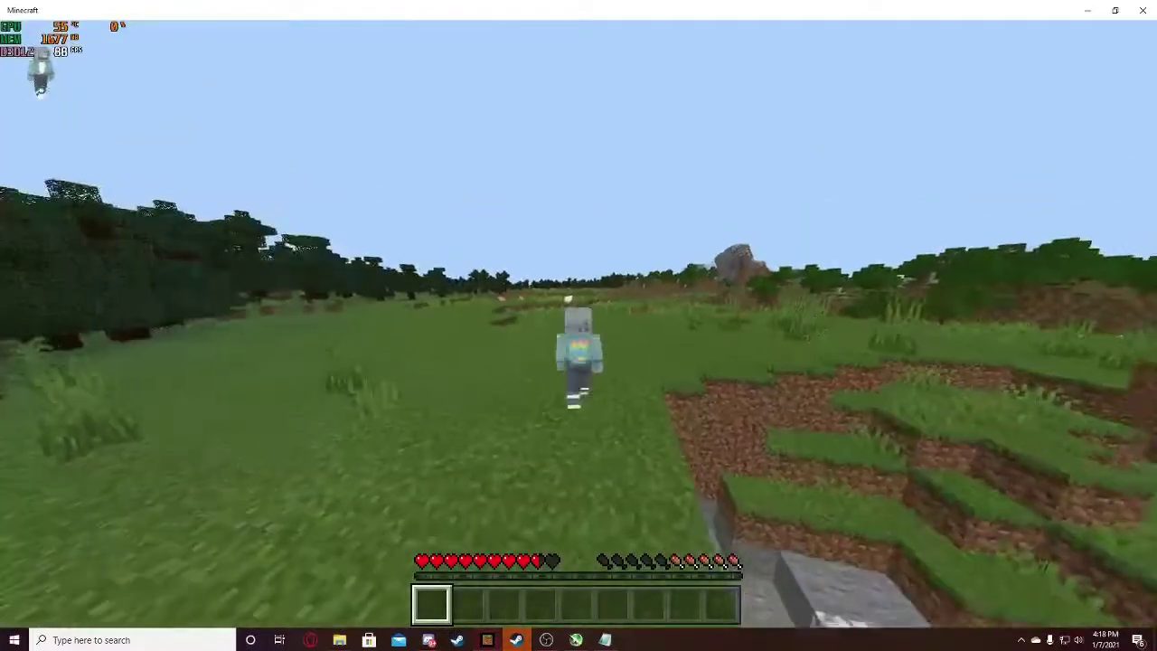
{"action": "key", "text": "w"}
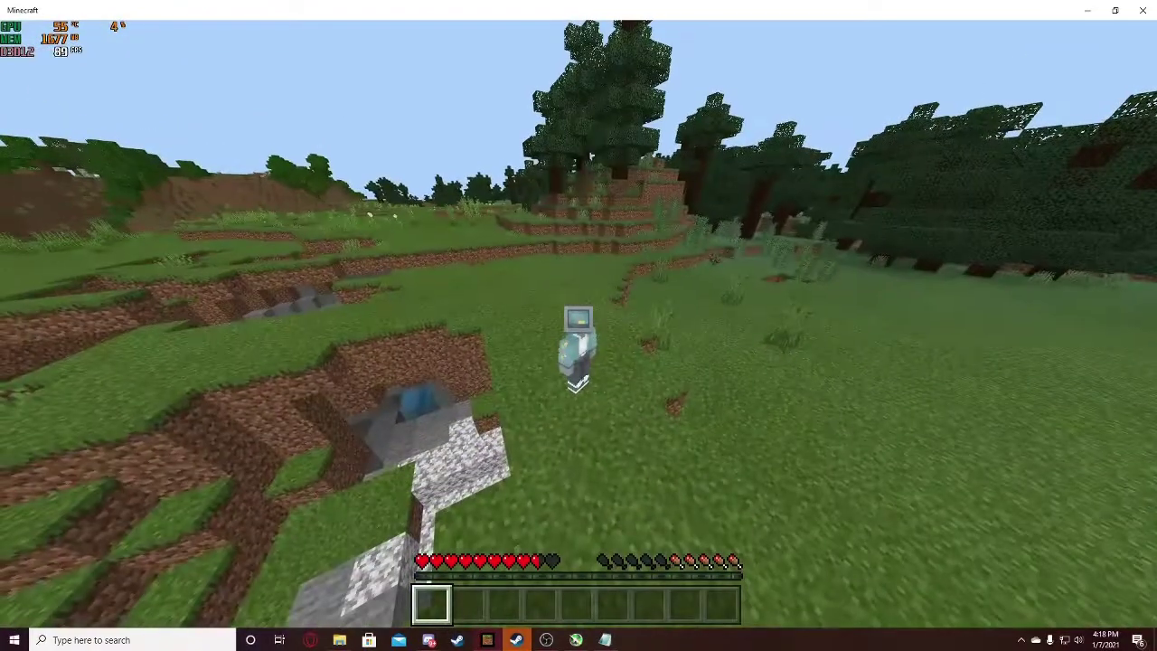